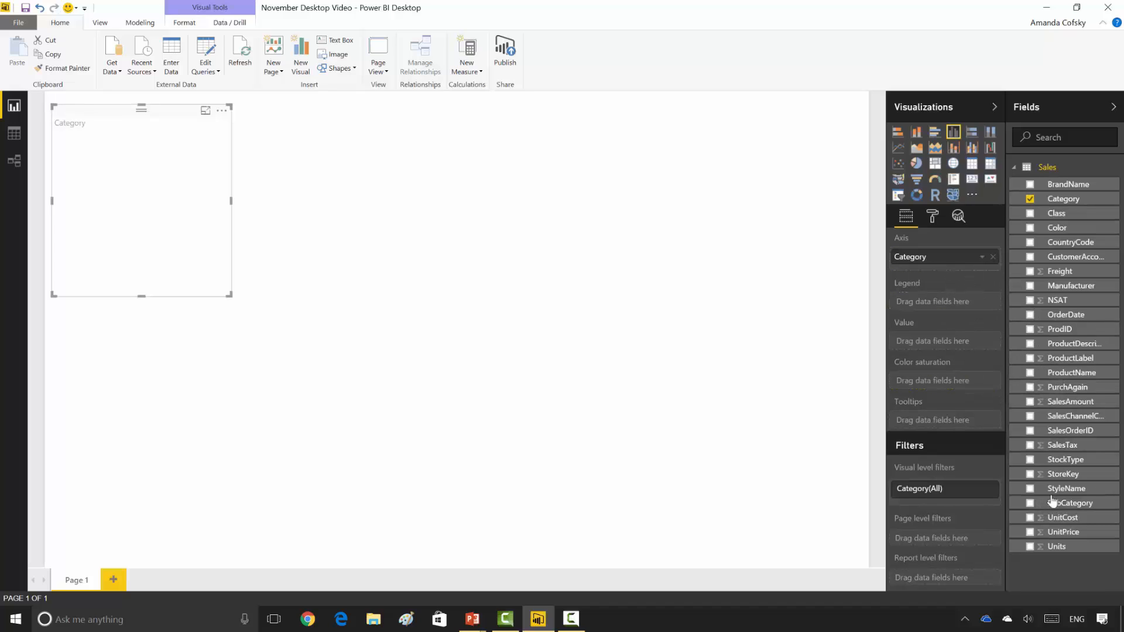
Add SubCategory below Category on the chart's axis, plot SalesAmount as the value, and enlarge the chart.
{"action": "left_click_drag", "start_coordinate": [1049, 503], "coordinate": [949, 272]}
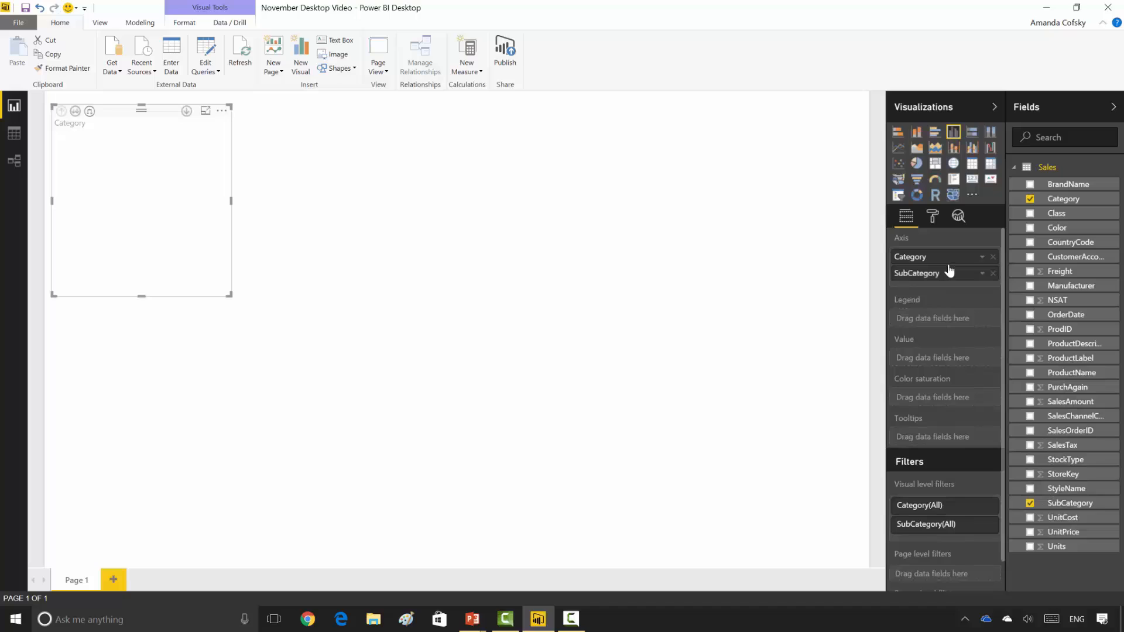
{"action": "left_click", "coordinate": [1030, 404]}
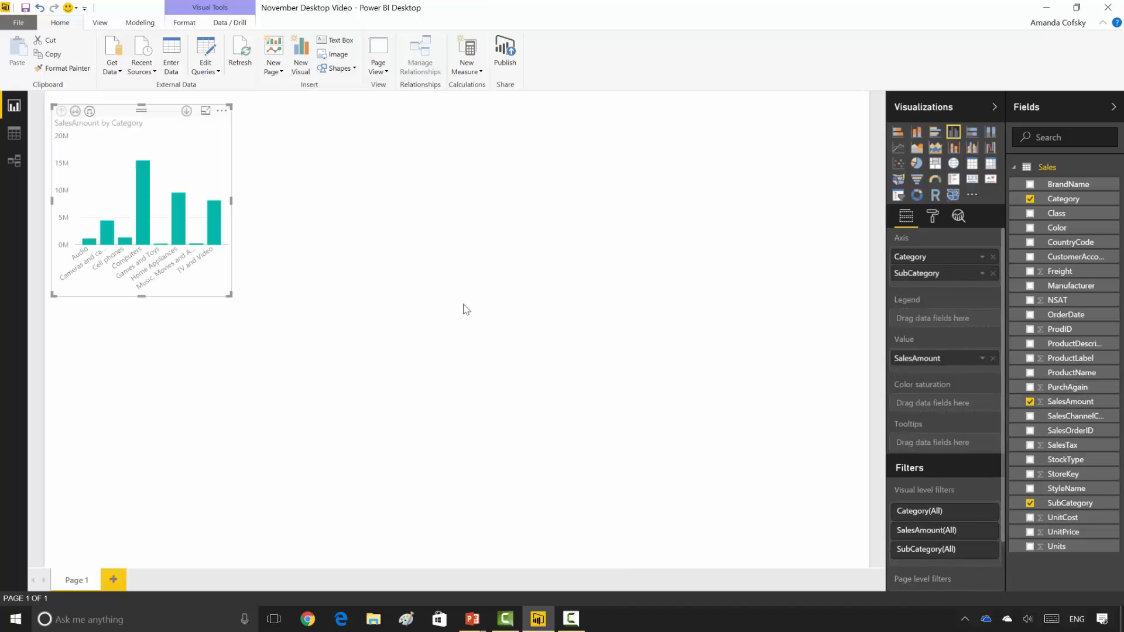
{"action": "left_click_drag", "start_coordinate": [230, 295], "coordinate": [481, 452]}
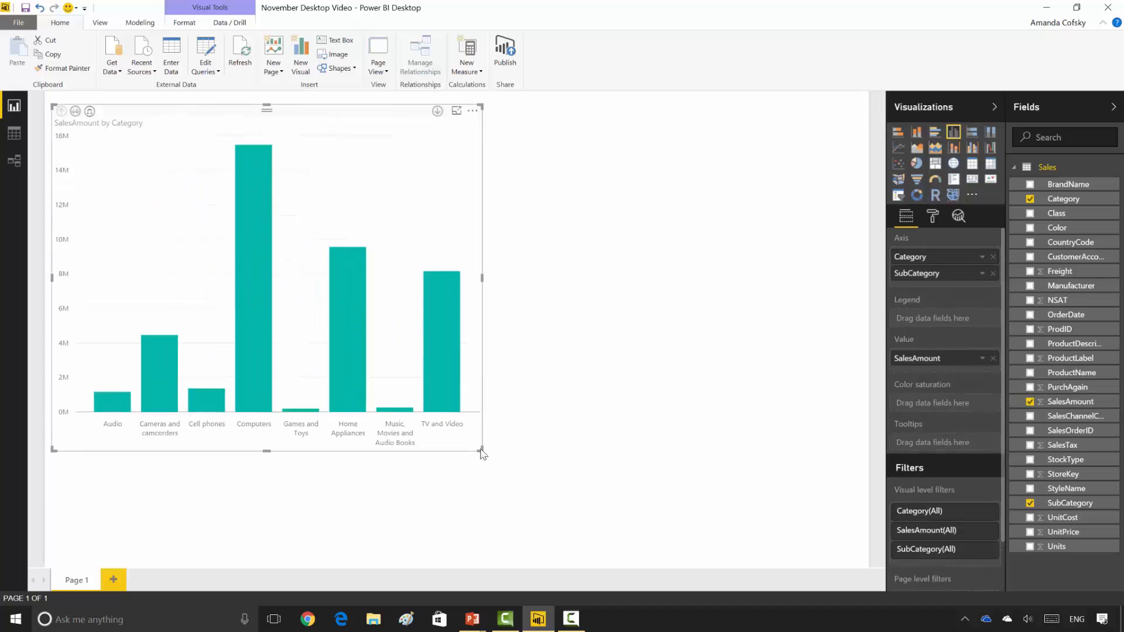
Expand the column chart down one hierarchy level to combine Category and SubCategory, and enlarge it further.
{"action": "left_click", "coordinate": [90, 112]}
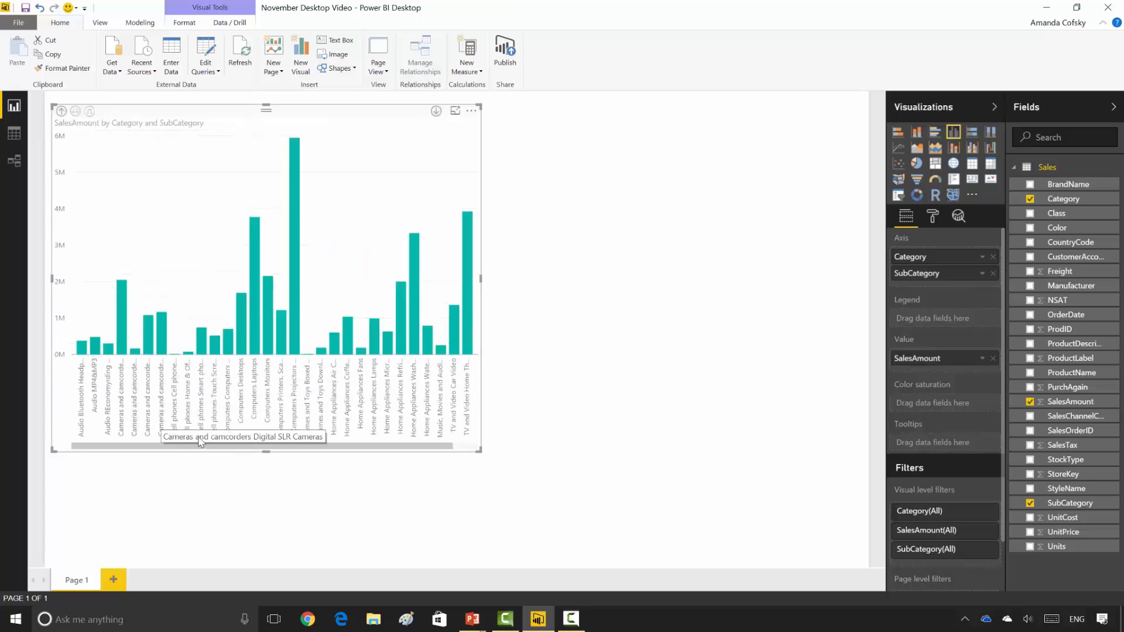
{"action": "left_click_drag", "start_coordinate": [479, 450], "coordinate": [586, 553]}
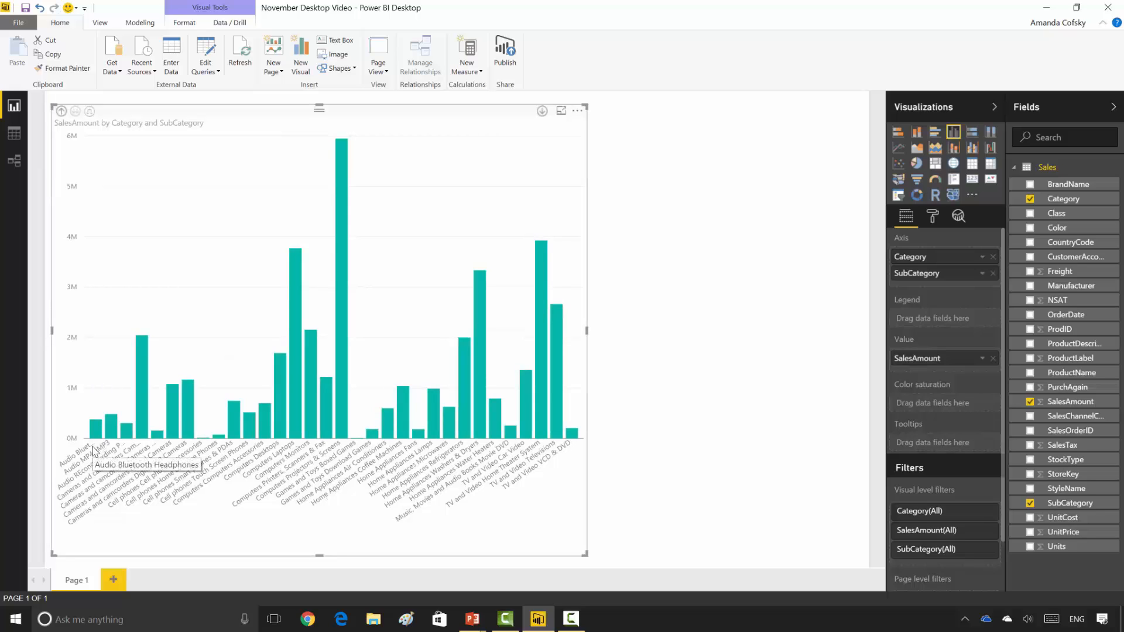
Turn off Concatenate labels for the chart's X-Axis and stretch the chart to fill the report page.
{"action": "left_click", "coordinate": [933, 221]}
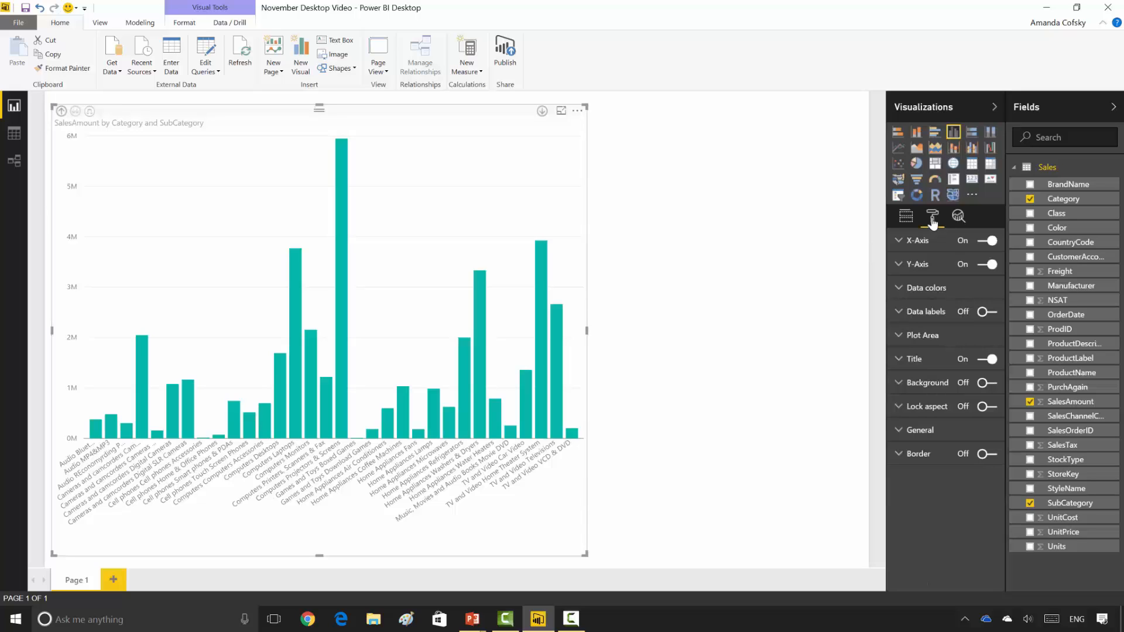
{"action": "left_click", "coordinate": [923, 245]}
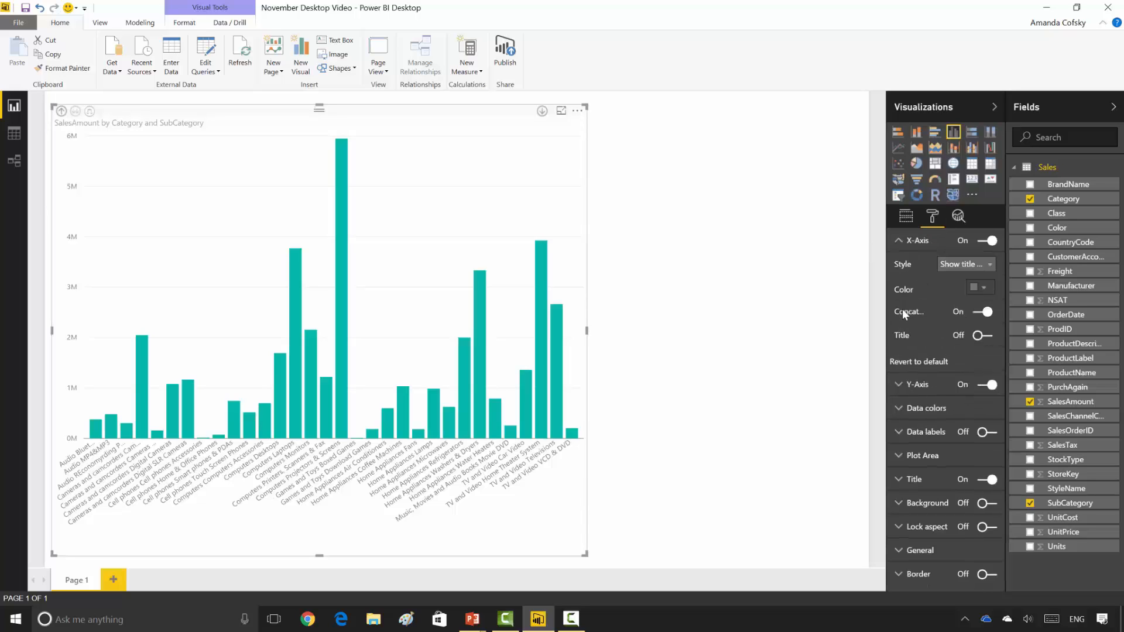
{"action": "mouse_move", "coordinate": [904, 310]}
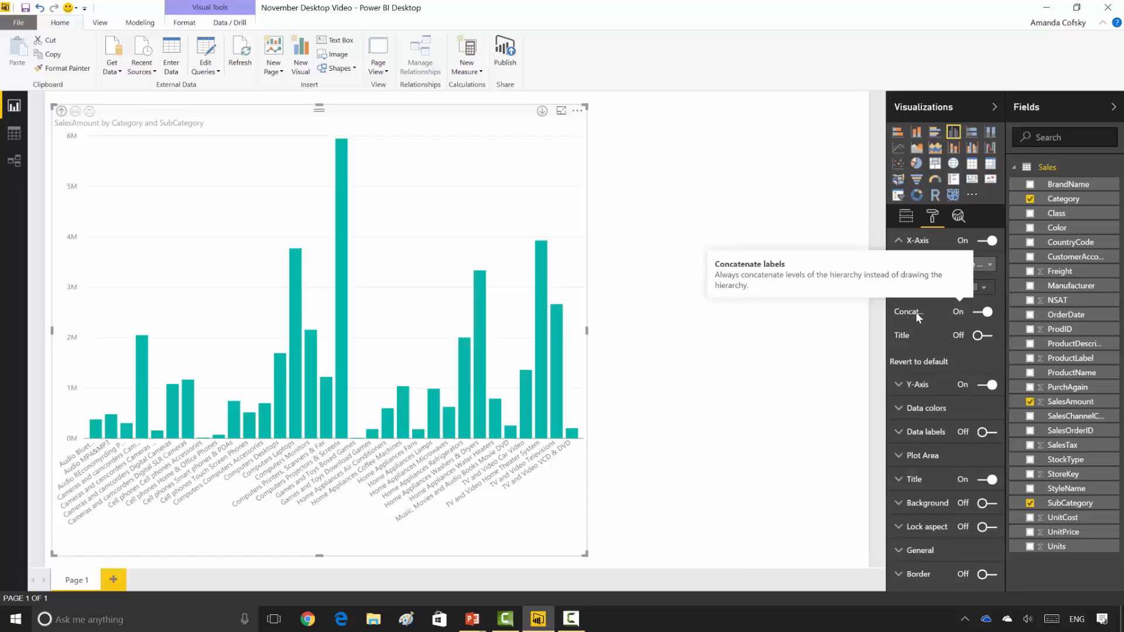
{"action": "left_click", "coordinate": [983, 314]}
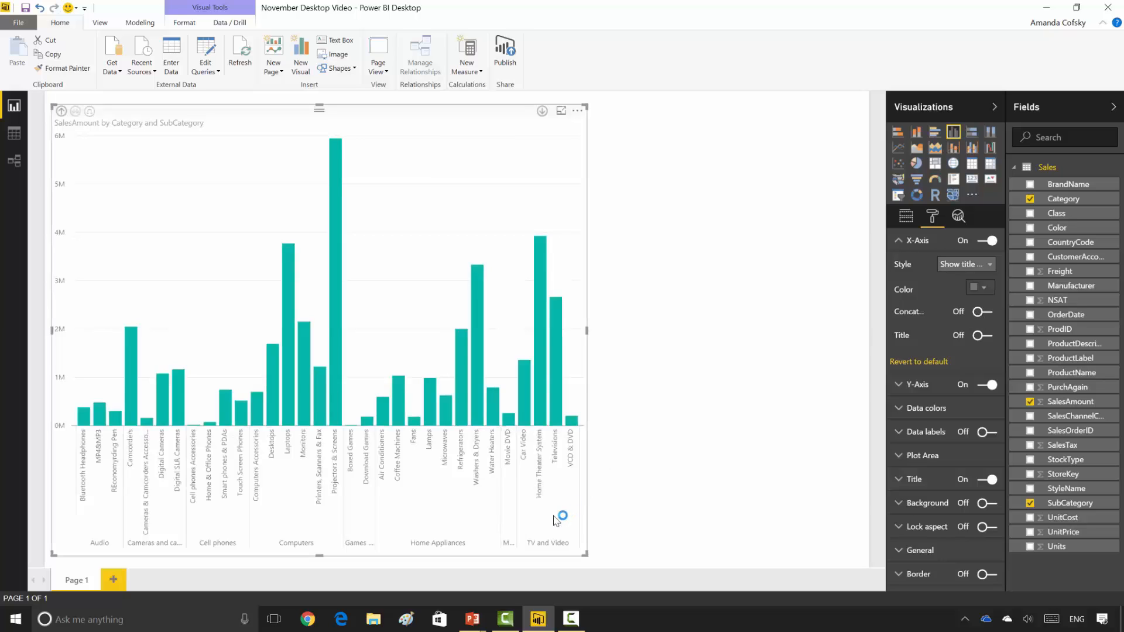
{"action": "left_click_drag", "start_coordinate": [585, 554], "coordinate": [866, 566]}
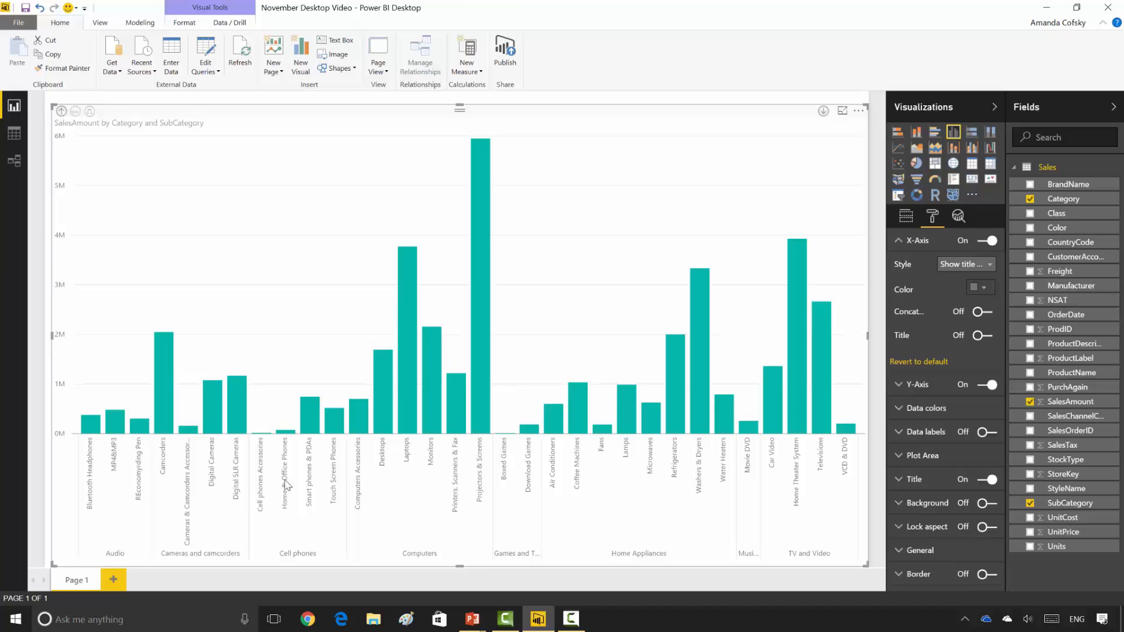
{"action": "key", "text": "alt+Tab"}
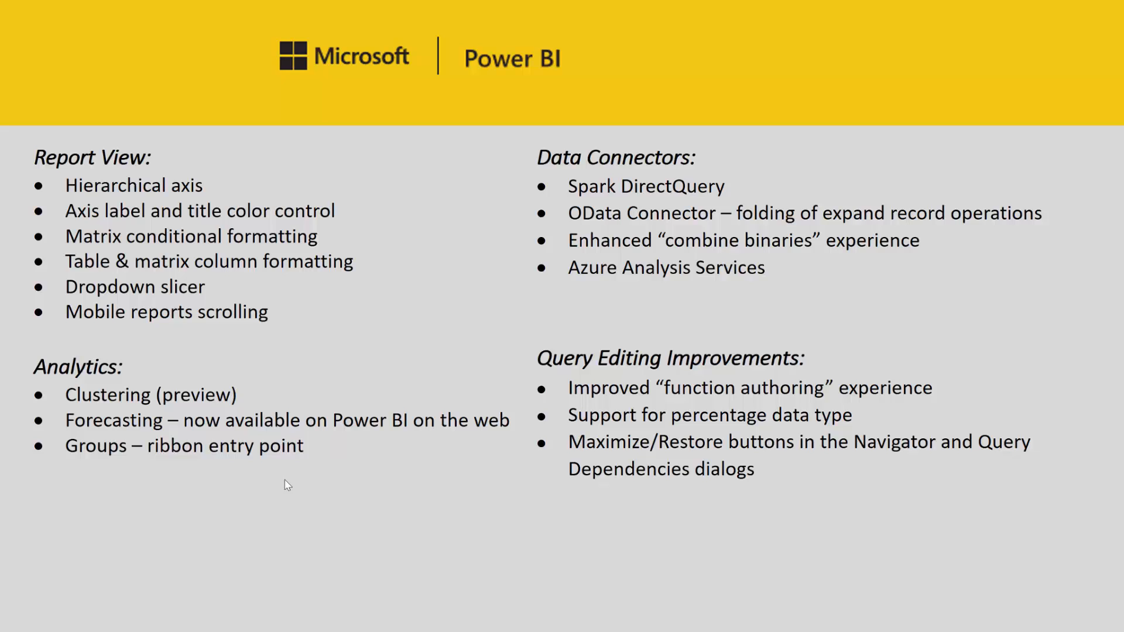
{"action": "key", "text": "alt+Tab"}
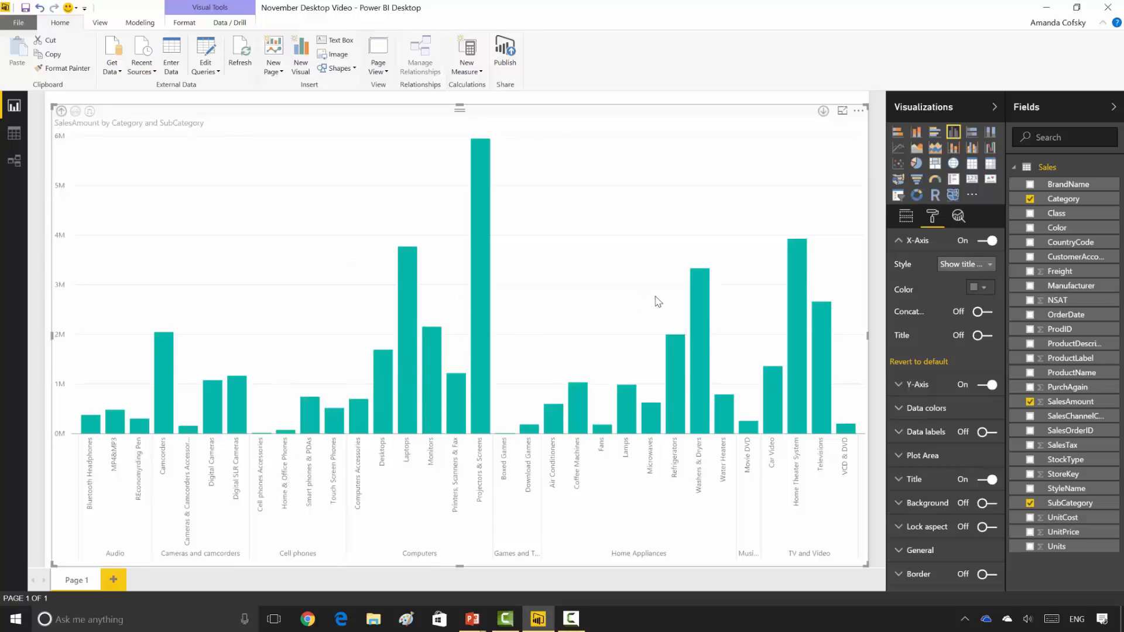
Turn on the chart's X-Axis title and set the title color to teal.
{"action": "left_click", "coordinate": [984, 336]}
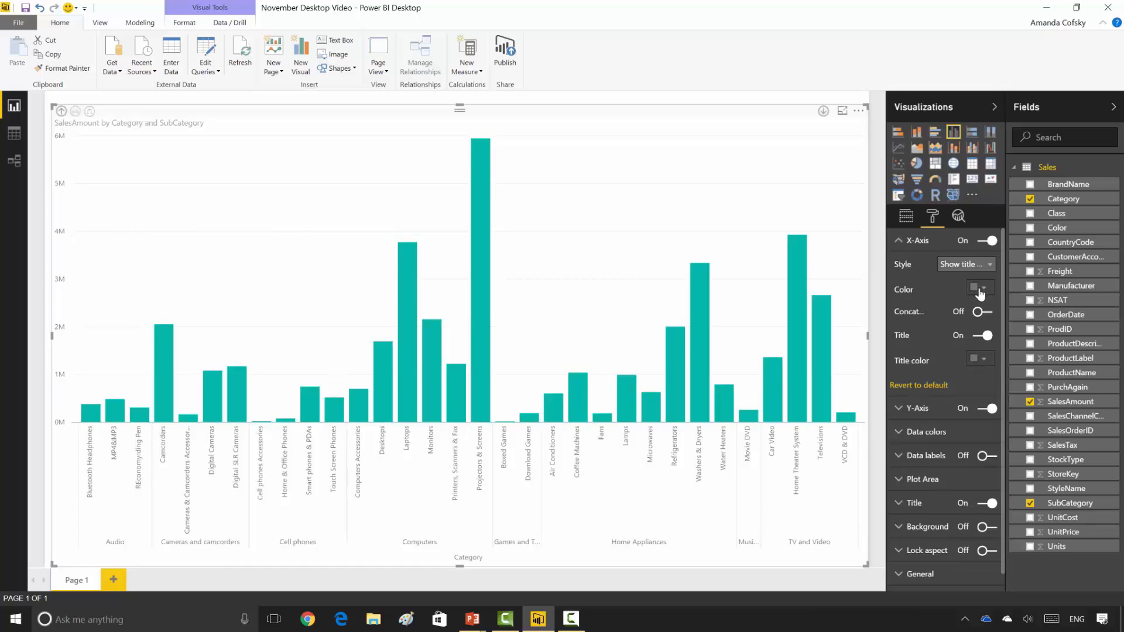
{"action": "left_click", "coordinate": [981, 364]}
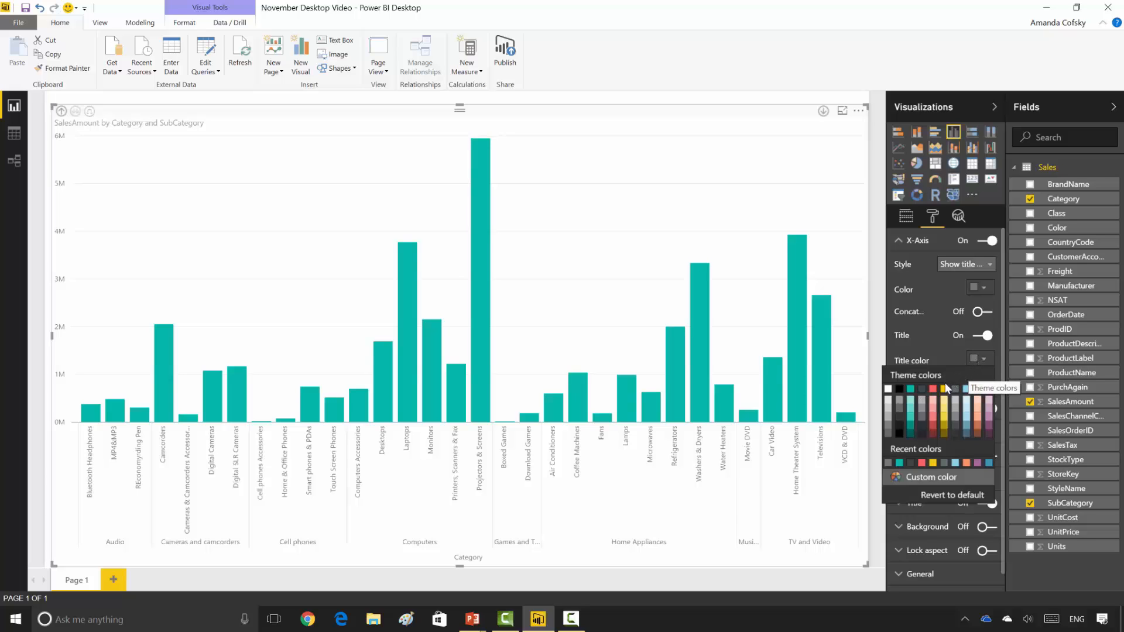
{"action": "left_click", "coordinate": [911, 389]}
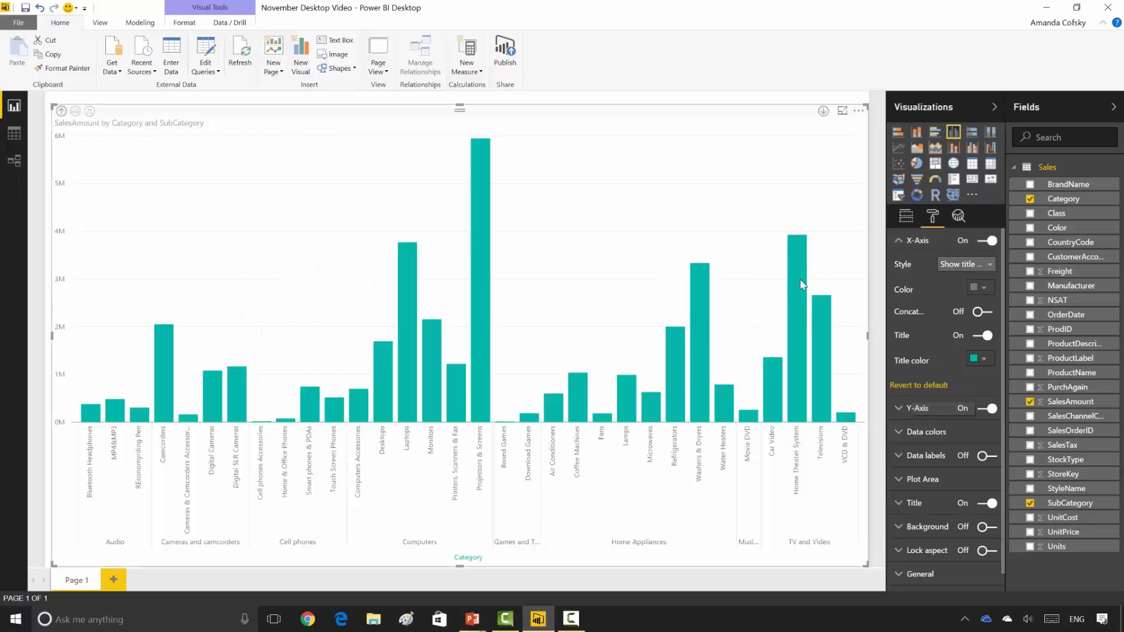
Shrink the column chart into the page's lower-right area and add an empty matrix visual to the page.
{"action": "left_click_drag", "start_coordinate": [53, 106], "coordinate": [437, 296]}
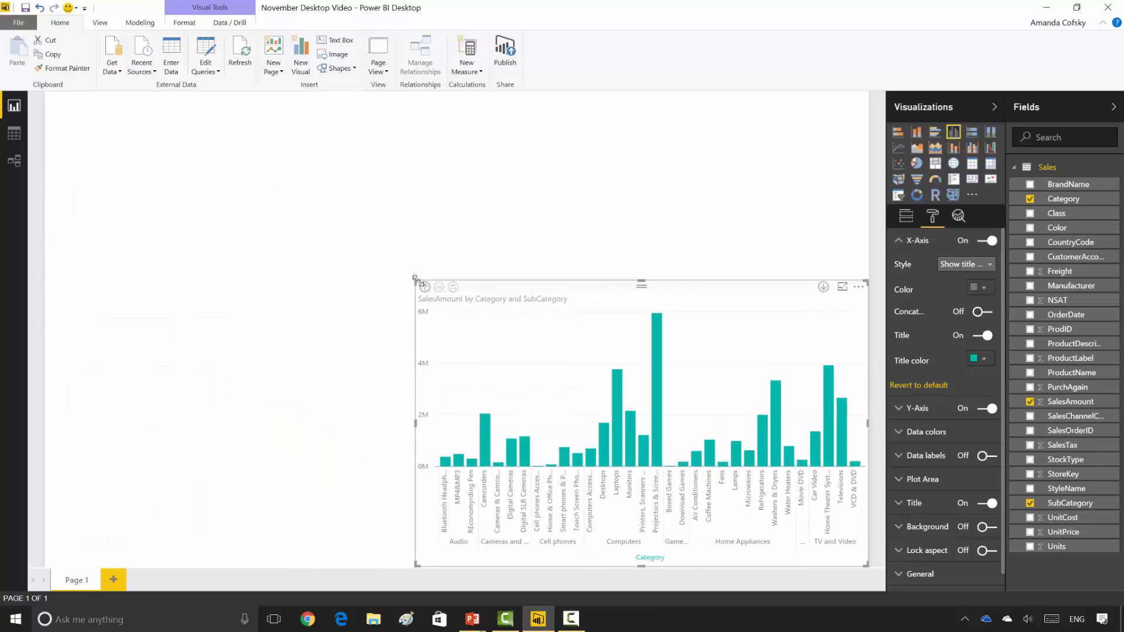
{"action": "left_click", "coordinate": [559, 223]}
{"action": "left_click", "coordinate": [990, 164]}
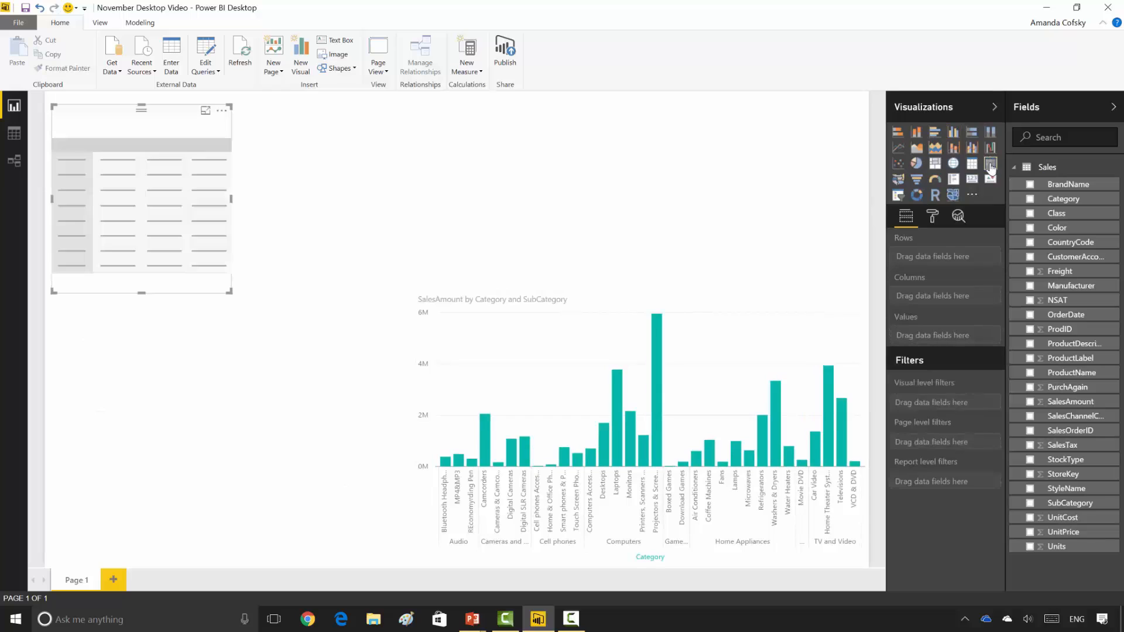
Fill the matrix with Category and SubCategory as rows and the Average of NSAT as values, and enlarge it.
{"action": "left_click", "coordinate": [1031, 200]}
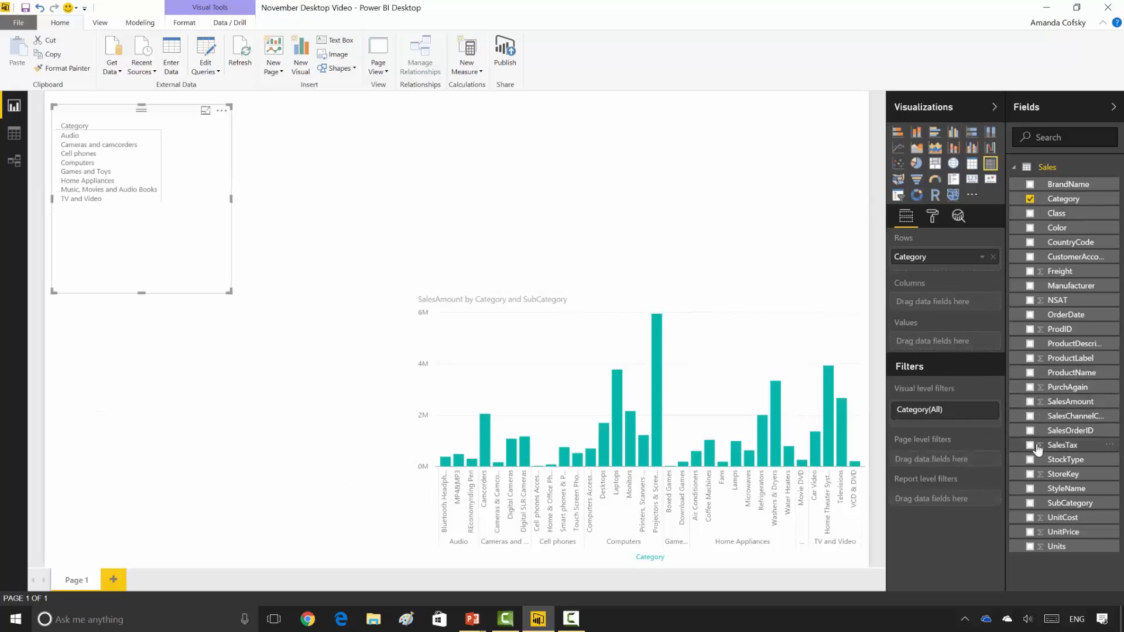
{"action": "left_click", "coordinate": [1030, 503]}
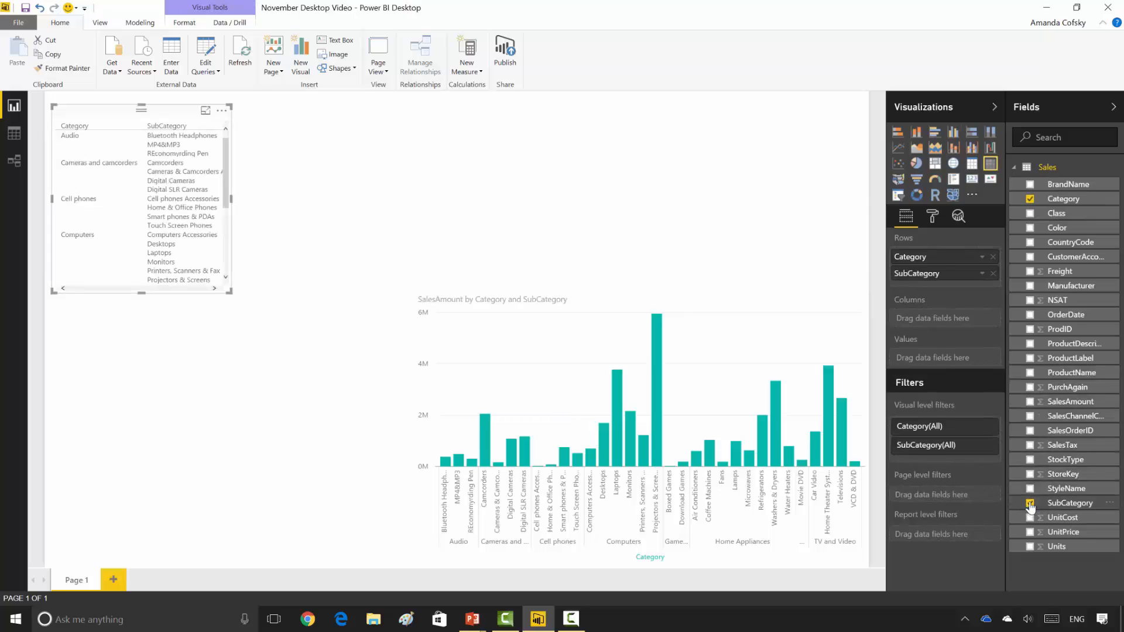
{"action": "left_click", "coordinate": [1031, 301]}
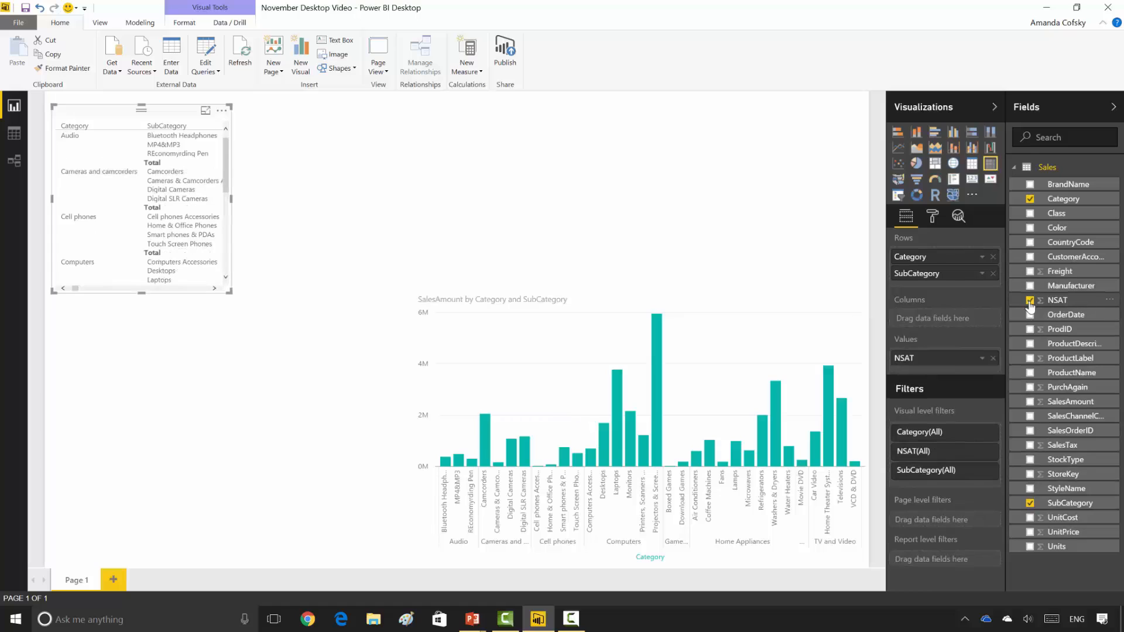
{"action": "left_click", "coordinate": [982, 358]}
{"action": "left_click", "coordinate": [1007, 438]}
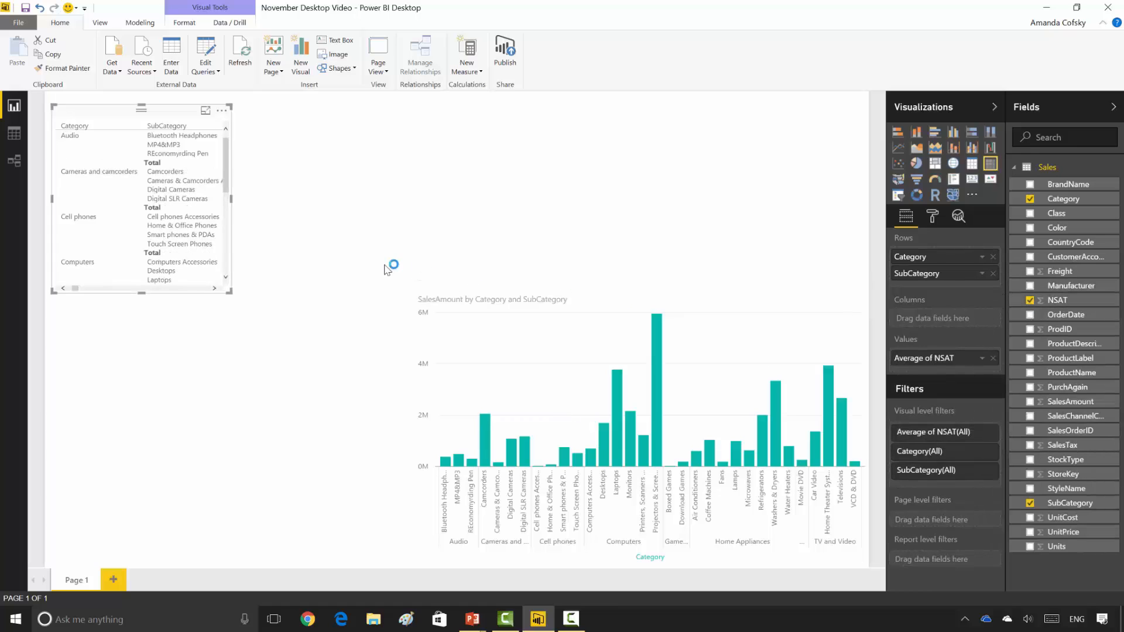
{"action": "left_click_drag", "start_coordinate": [230, 292], "coordinate": [347, 547]}
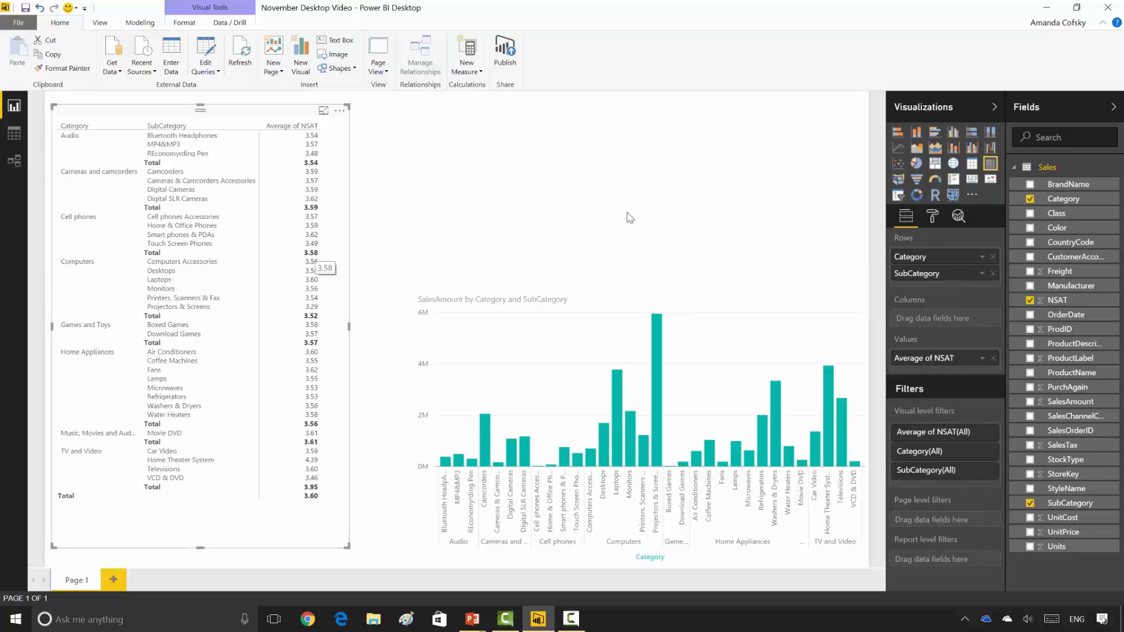
Apply diverging conditional formatting to Average of NSAT, with red for the lowest value and yellow for the middle value.
{"action": "left_click", "coordinate": [982, 359]}
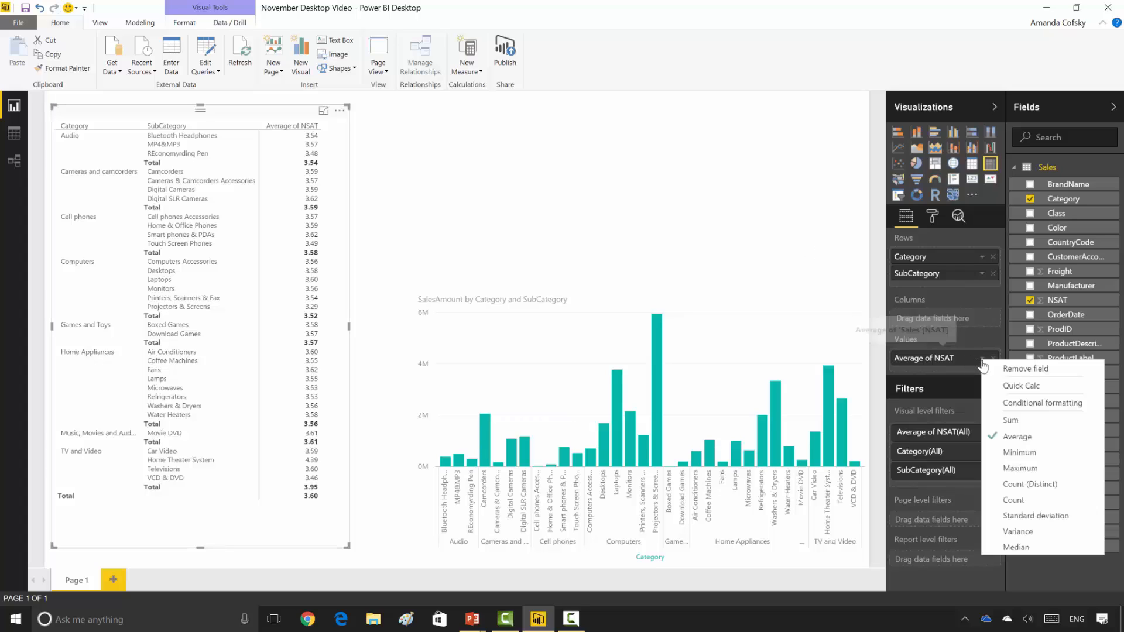
{"action": "left_click", "coordinate": [1016, 404]}
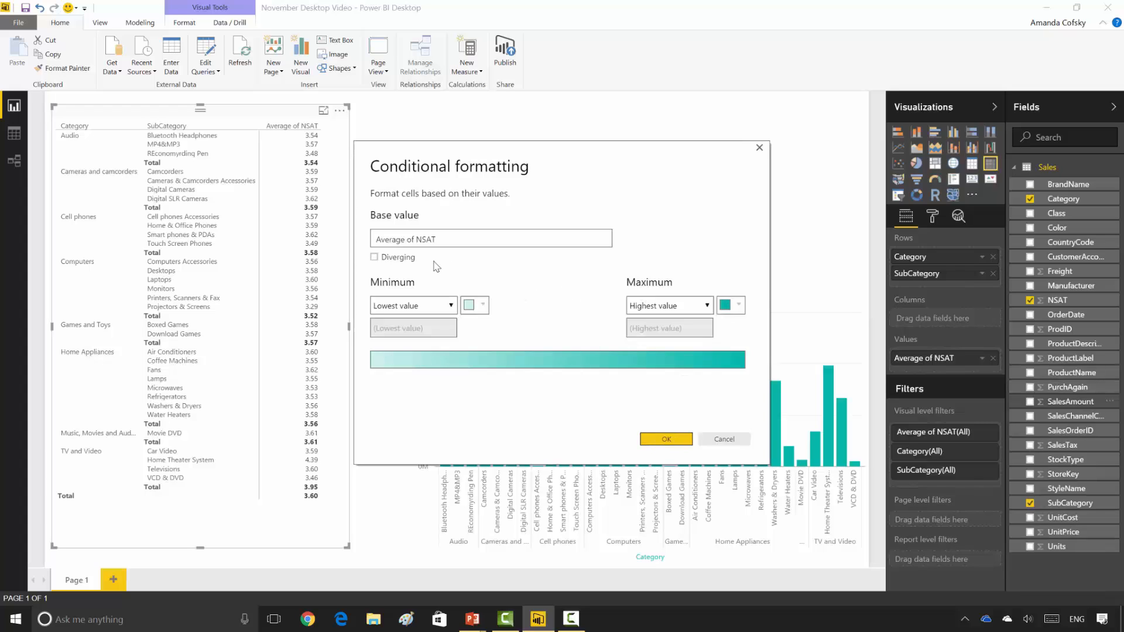
{"action": "left_click", "coordinate": [389, 259]}
{"action": "left_click", "coordinate": [468, 306]}
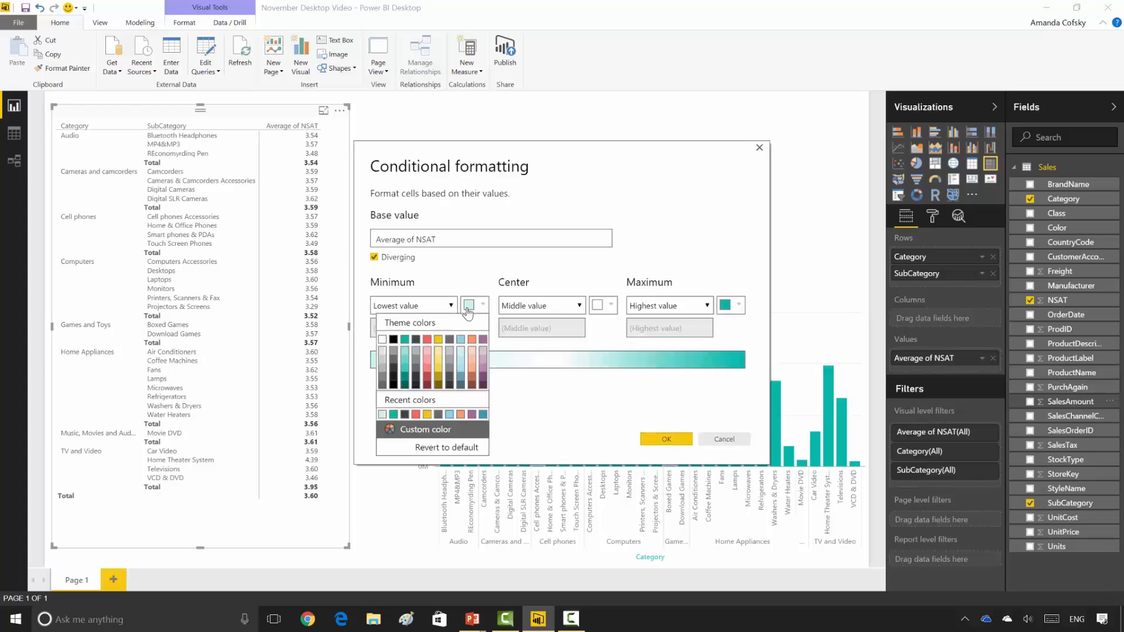
{"action": "left_click", "coordinate": [429, 343]}
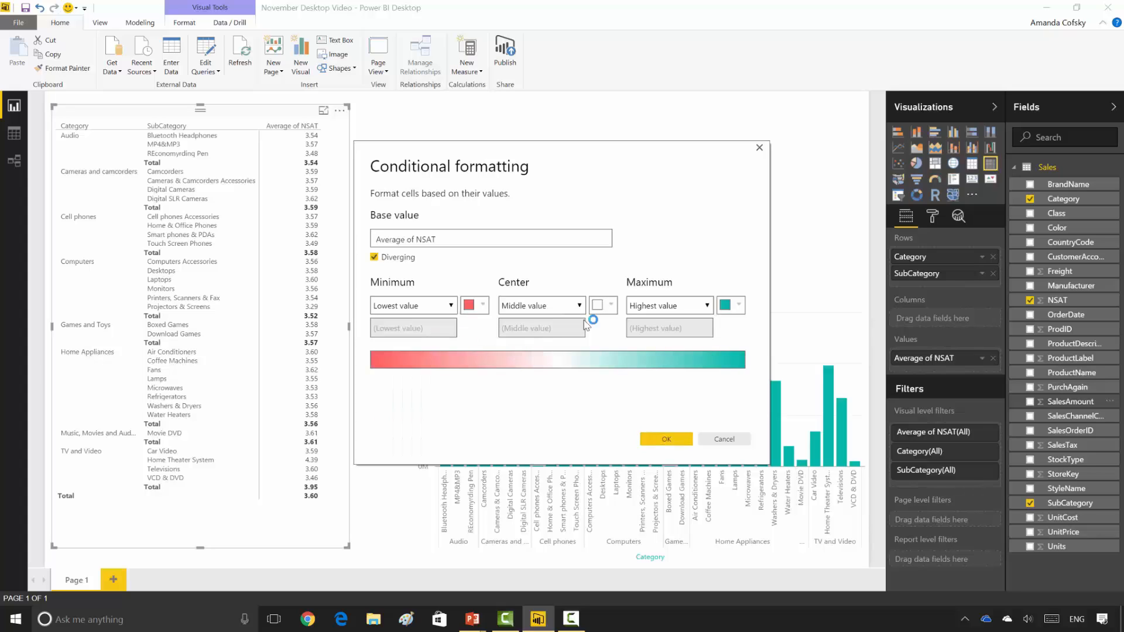
{"action": "left_click", "coordinate": [596, 305]}
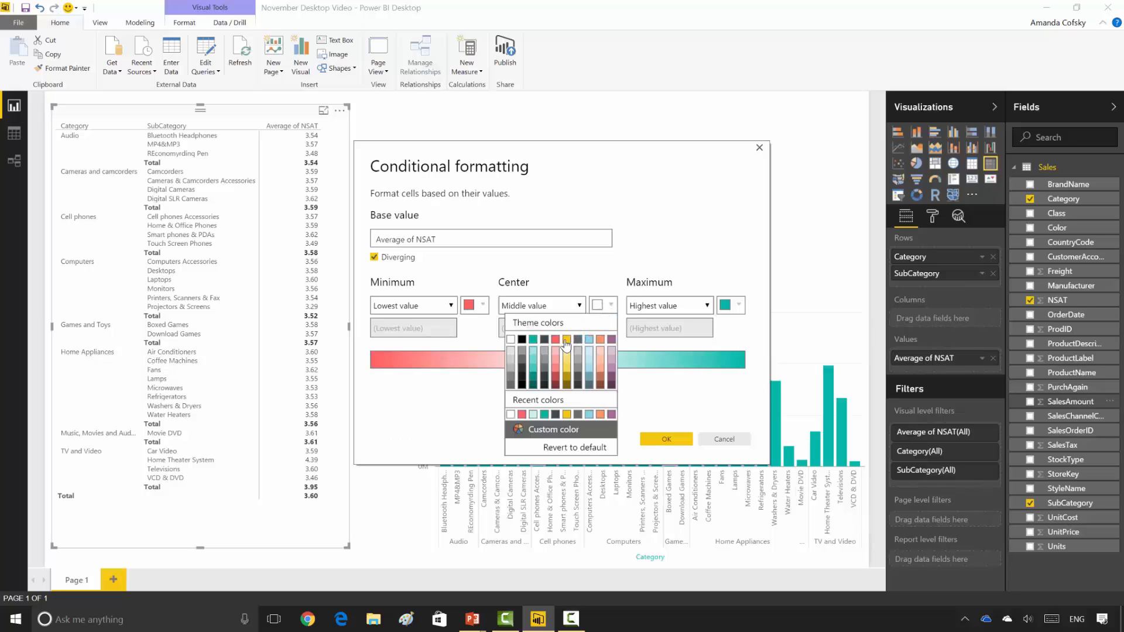
{"action": "left_click", "coordinate": [567, 340]}
{"action": "left_click", "coordinate": [666, 439]}
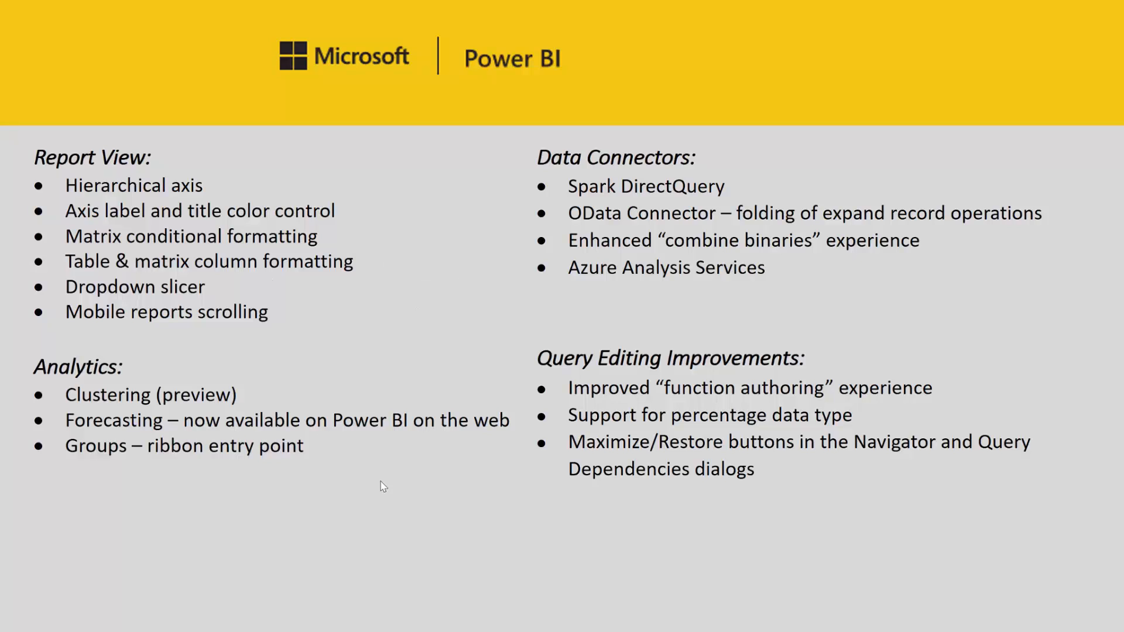
Switch back to the Power BI Desktop report and widen the matrix slightly.
{"action": "key", "text": "alt+Tab"}
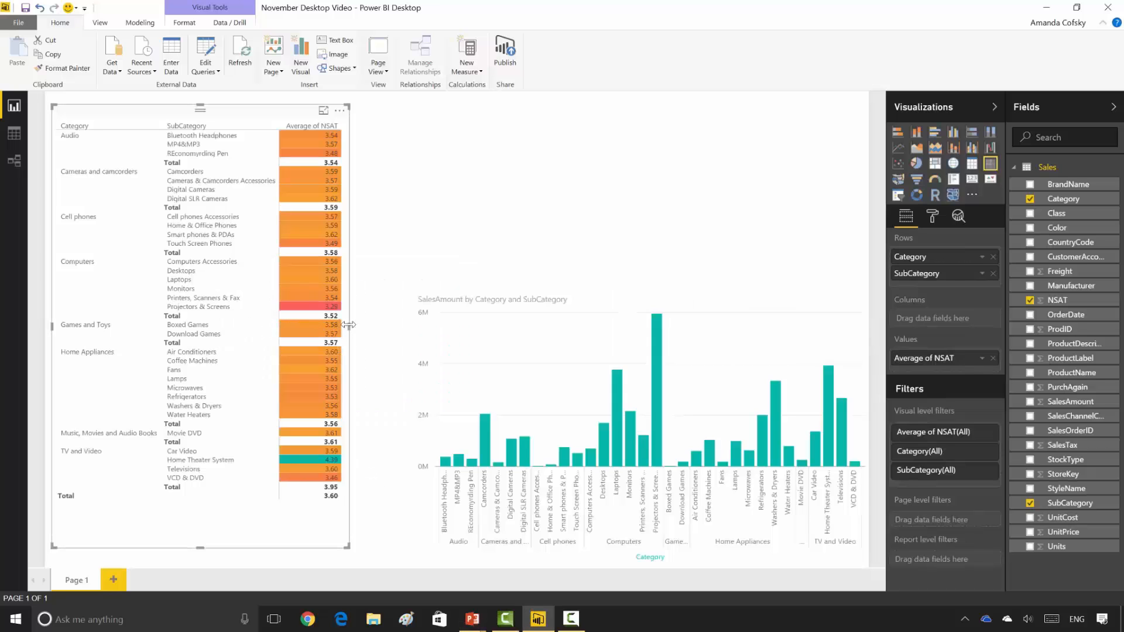
{"action": "left_click_drag", "start_coordinate": [350, 326], "coordinate": [384, 337]}
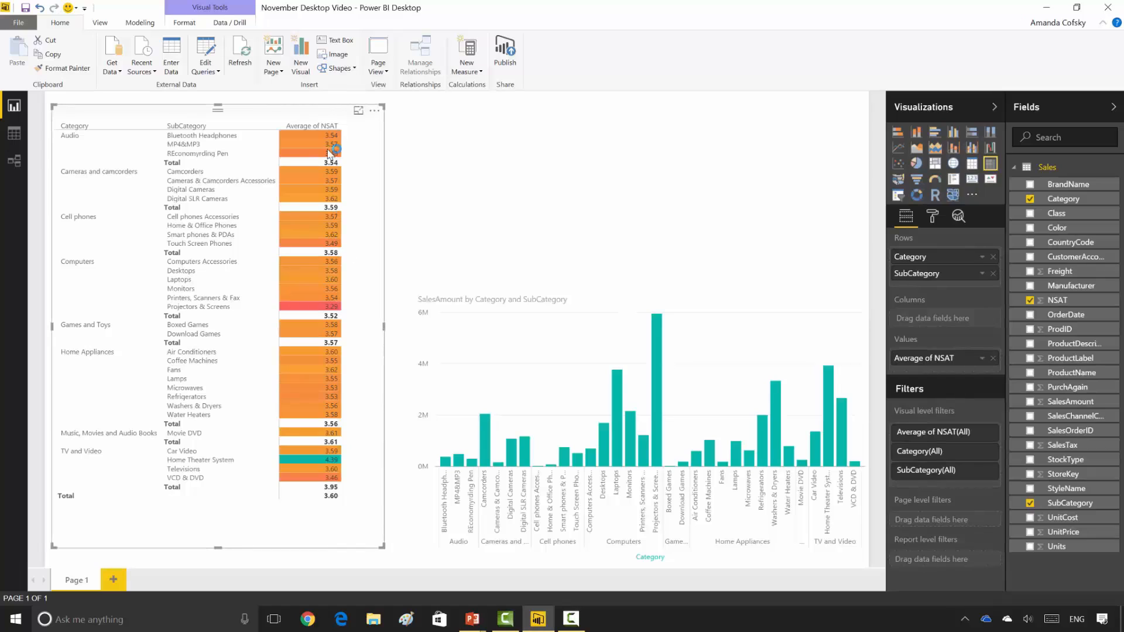
Set the font color of the Average of NSAT column to white in the matrix's column formatting.
{"action": "left_click", "coordinate": [932, 218]}
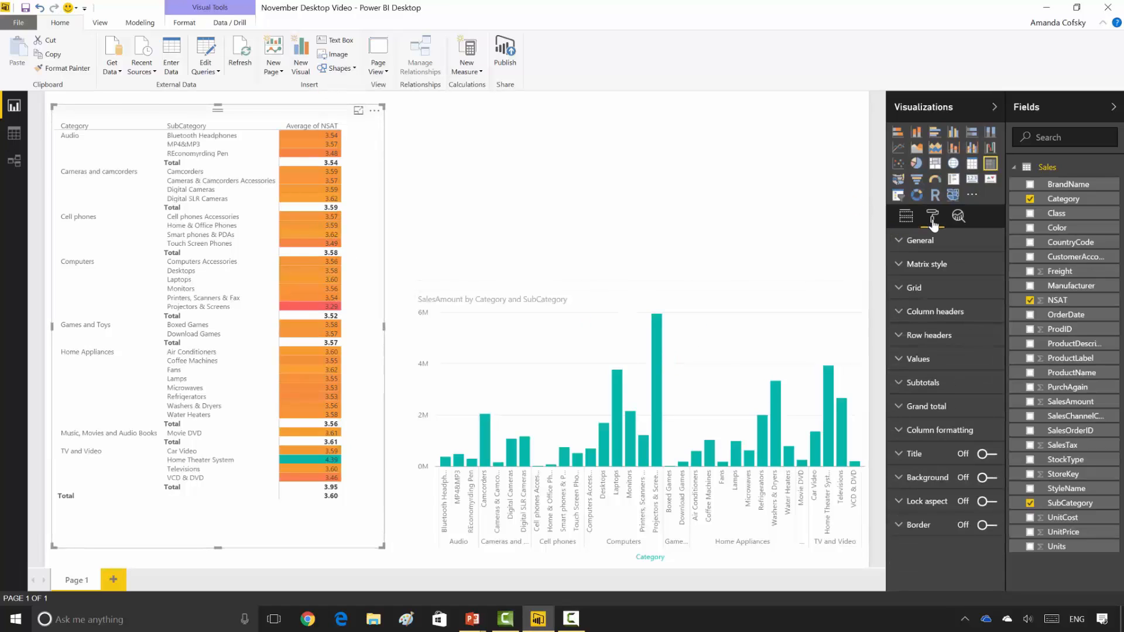
{"action": "left_click", "coordinate": [928, 439]}
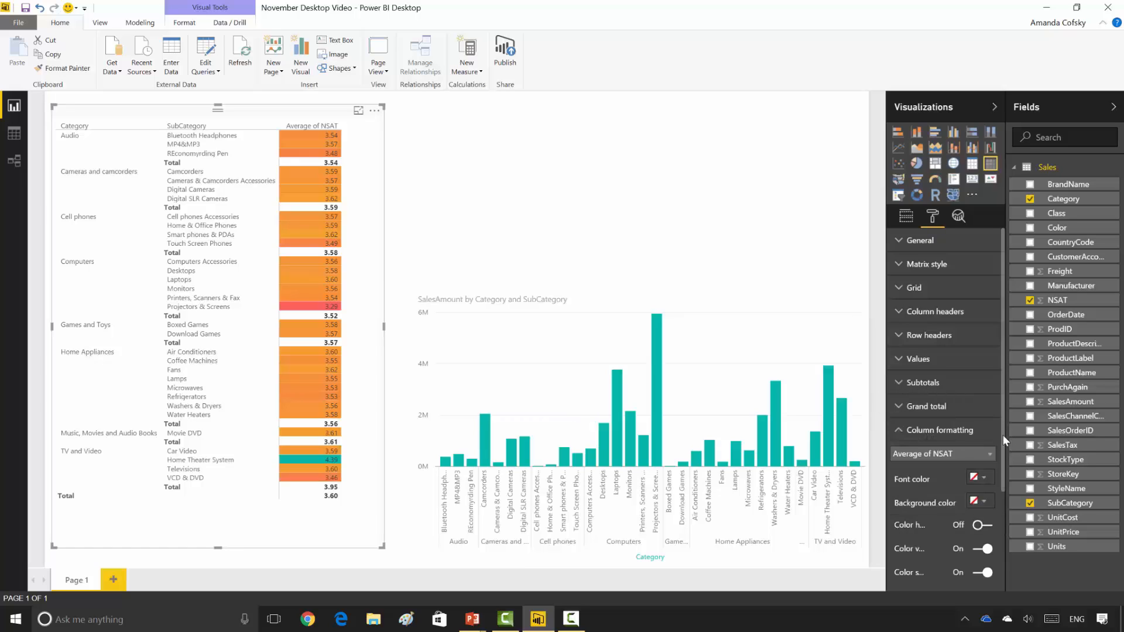
{"action": "scroll", "coordinate": [1003, 435], "scroll_direction": "down", "scroll_amount": 3}
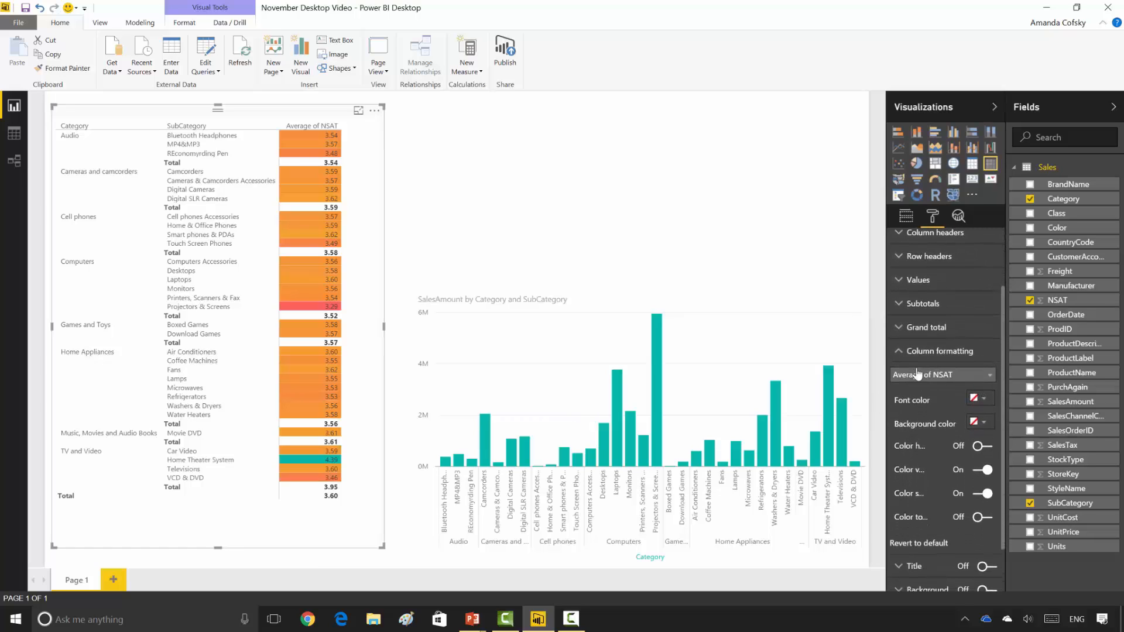
{"action": "left_click", "coordinate": [949, 378]}
{"action": "left_click", "coordinate": [948, 379]}
{"action": "left_click", "coordinate": [984, 400]}
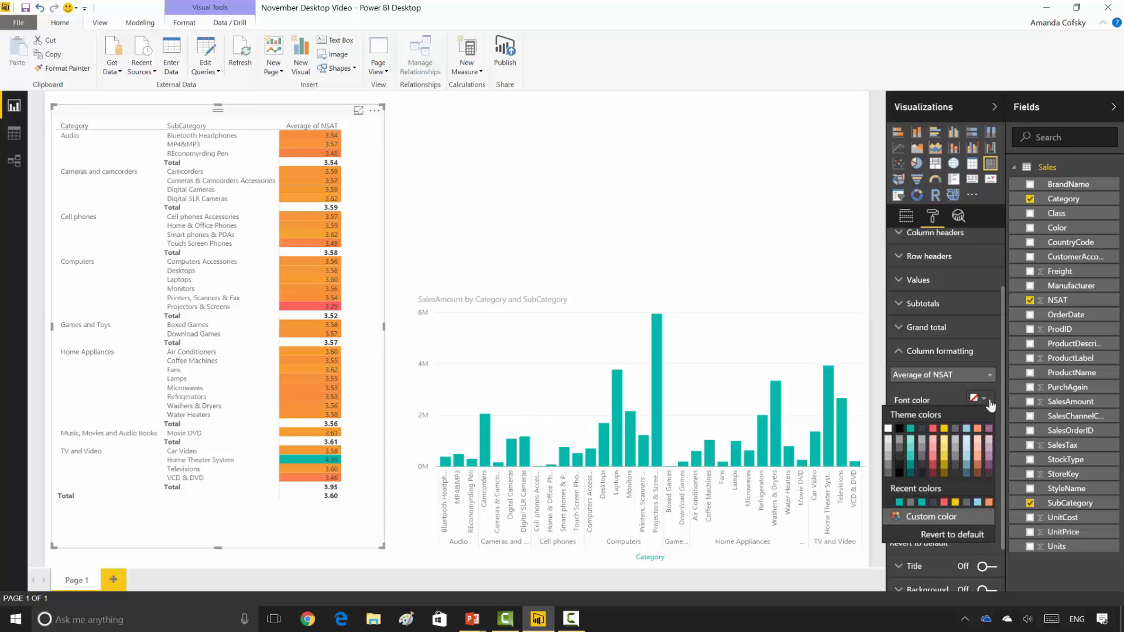
{"action": "left_click", "coordinate": [888, 430]}
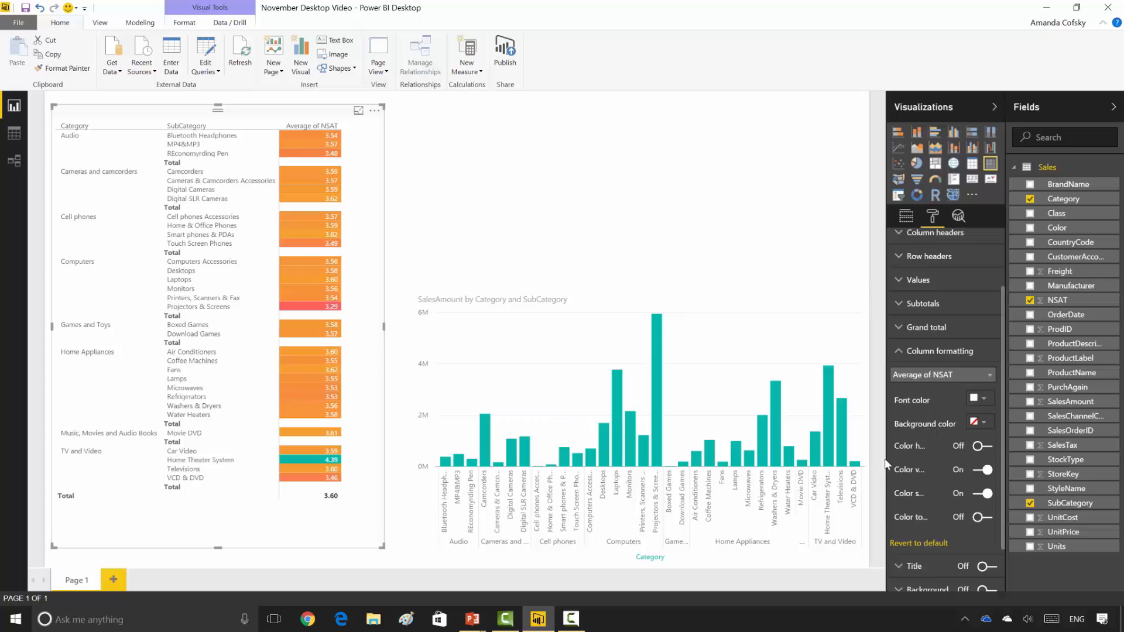
Widen the Visualizations pane and turn off color subtotals in the matrix's Average of NSAT column formatting.
{"action": "left_click_drag", "start_coordinate": [887, 456], "coordinate": [850, 464]}
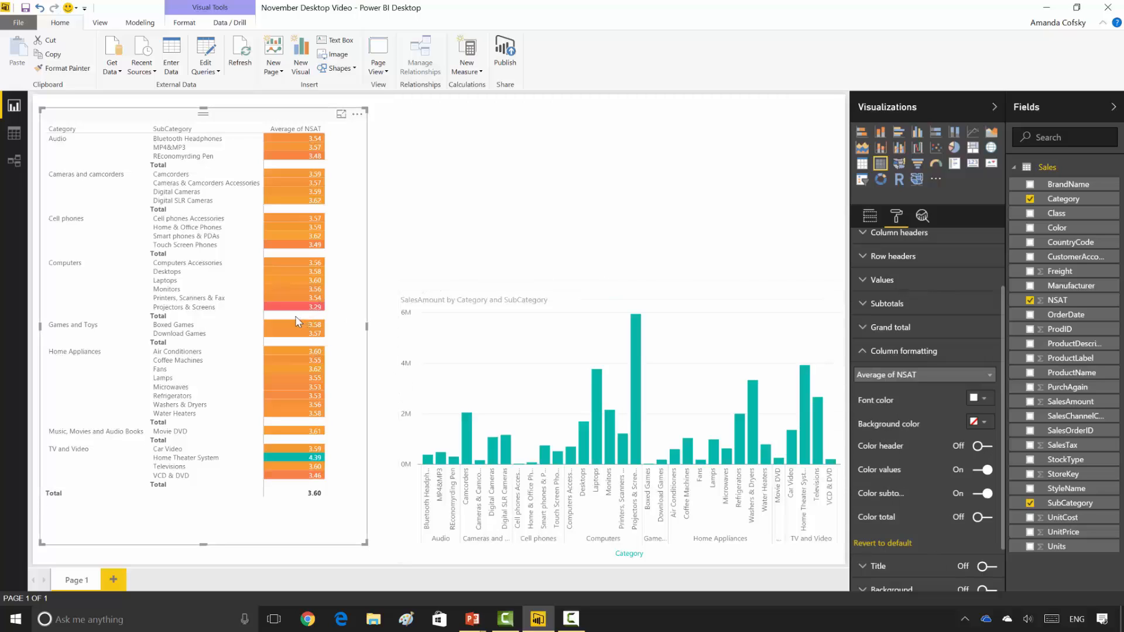
{"action": "left_click", "coordinate": [982, 495]}
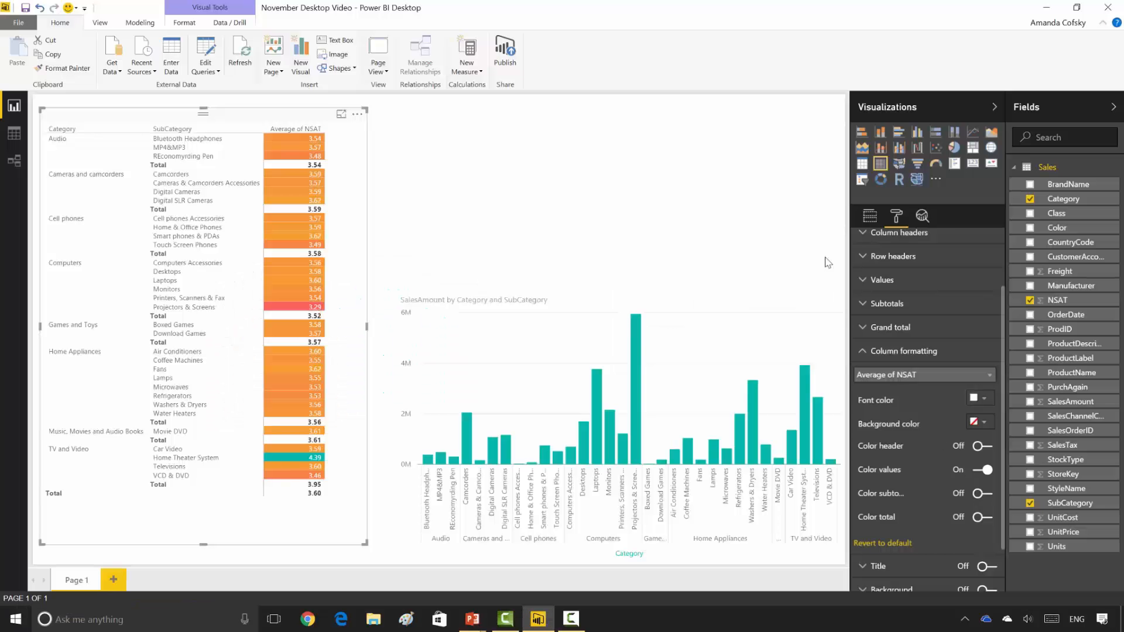
{"action": "left_click", "coordinate": [806, 227]}
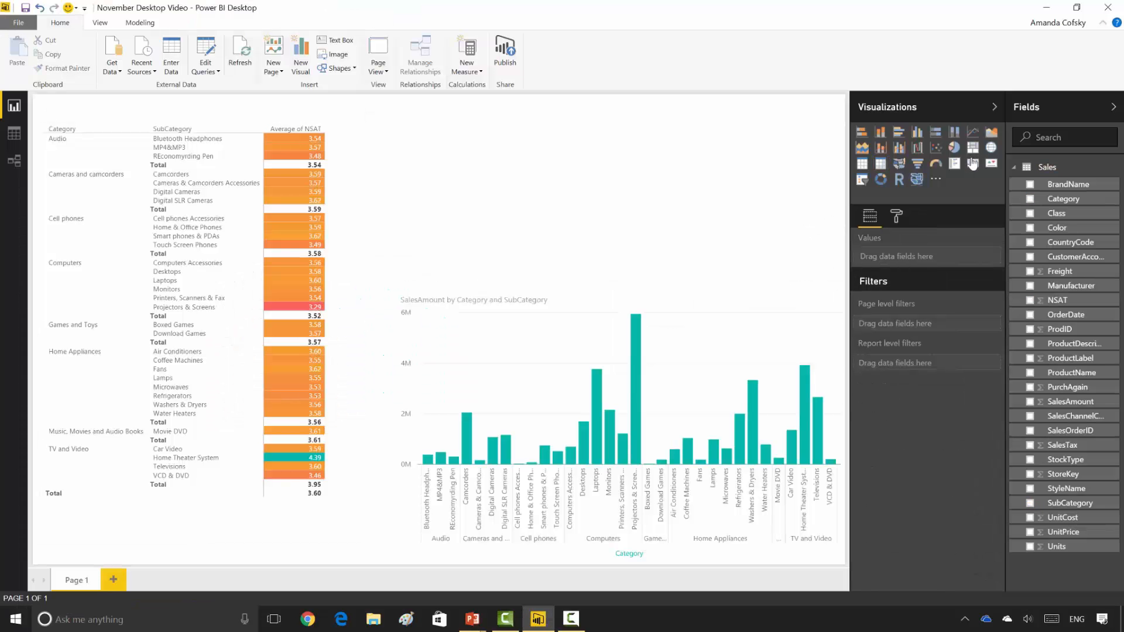
Add a Manufacturer slicer in the upper right corner of the report page.
{"action": "left_click", "coordinate": [862, 180]}
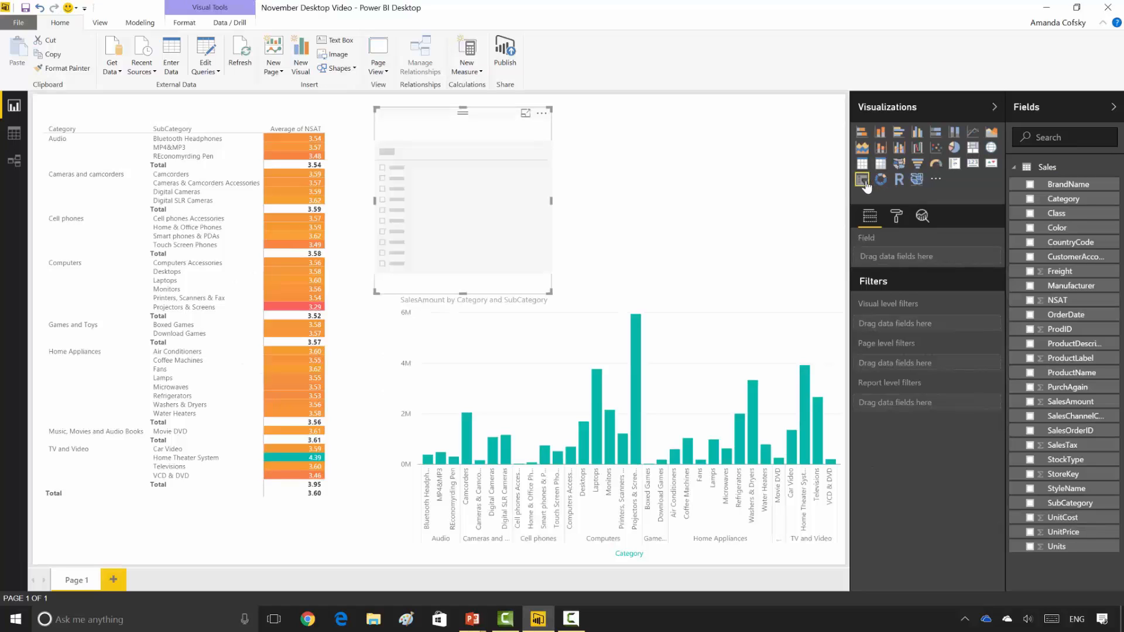
{"action": "left_click_drag", "start_coordinate": [510, 113], "coordinate": [797, 101]}
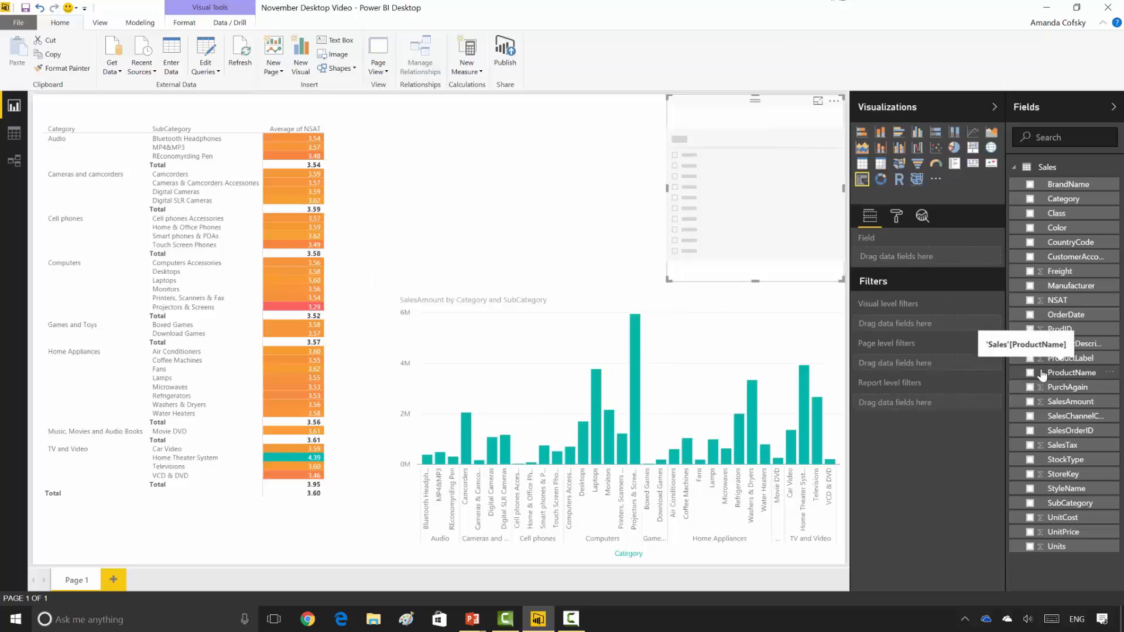
{"action": "left_click", "coordinate": [1030, 286]}
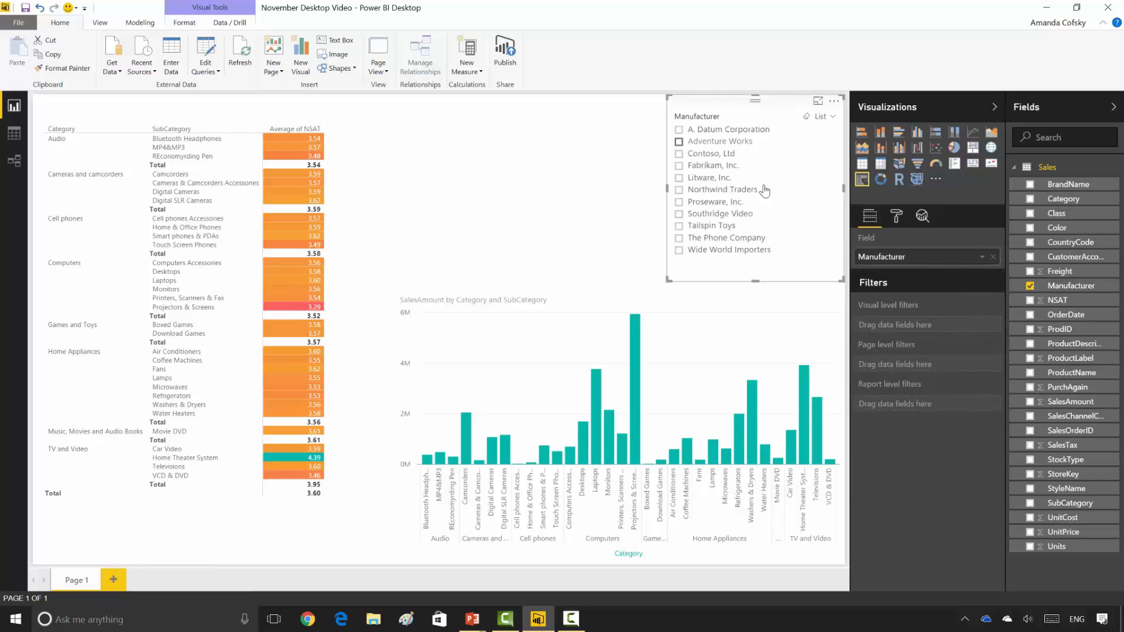
Change the Manufacturer slicer to Dropdown and resize it to a short, slightly wider box.
{"action": "left_click", "coordinate": [827, 119]}
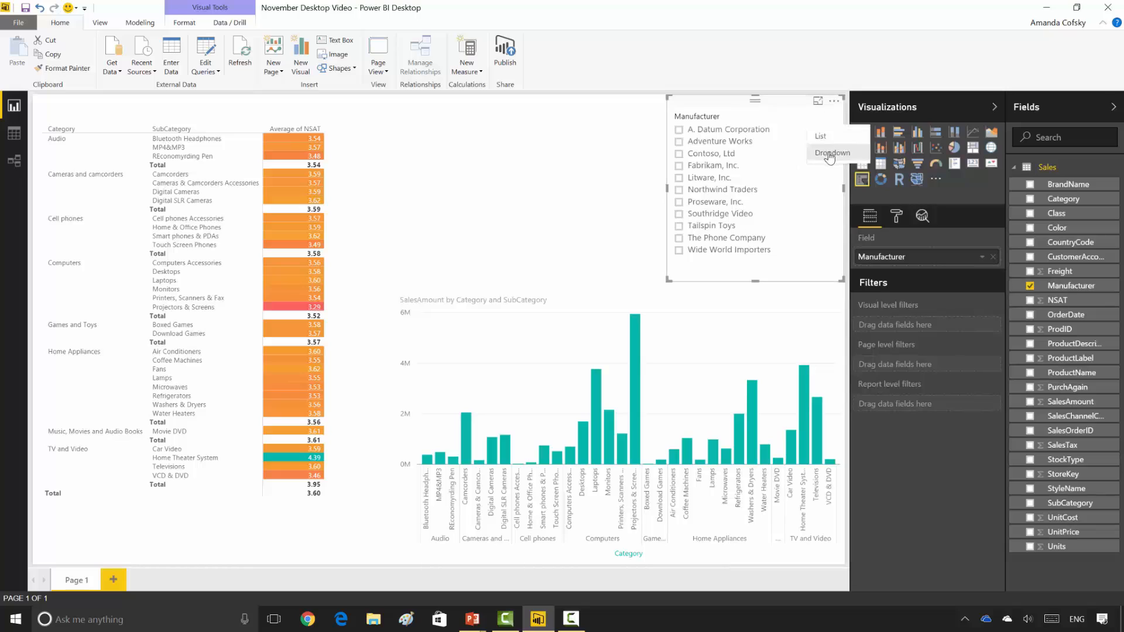
{"action": "left_click", "coordinate": [829, 148]}
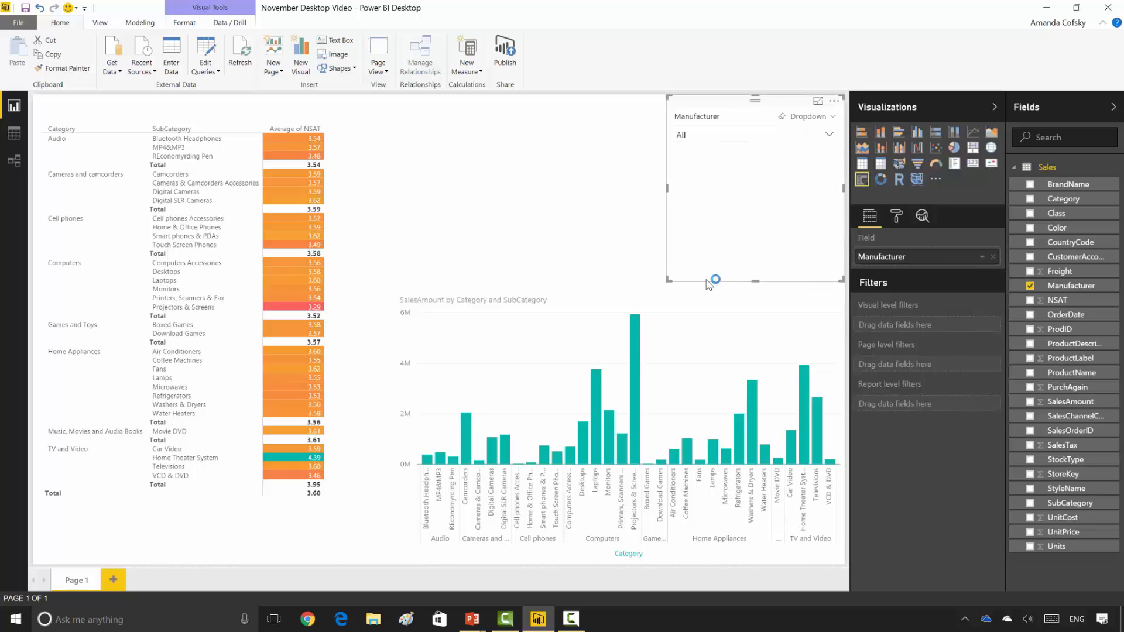
{"action": "left_click_drag", "start_coordinate": [668, 281], "coordinate": [650, 157]}
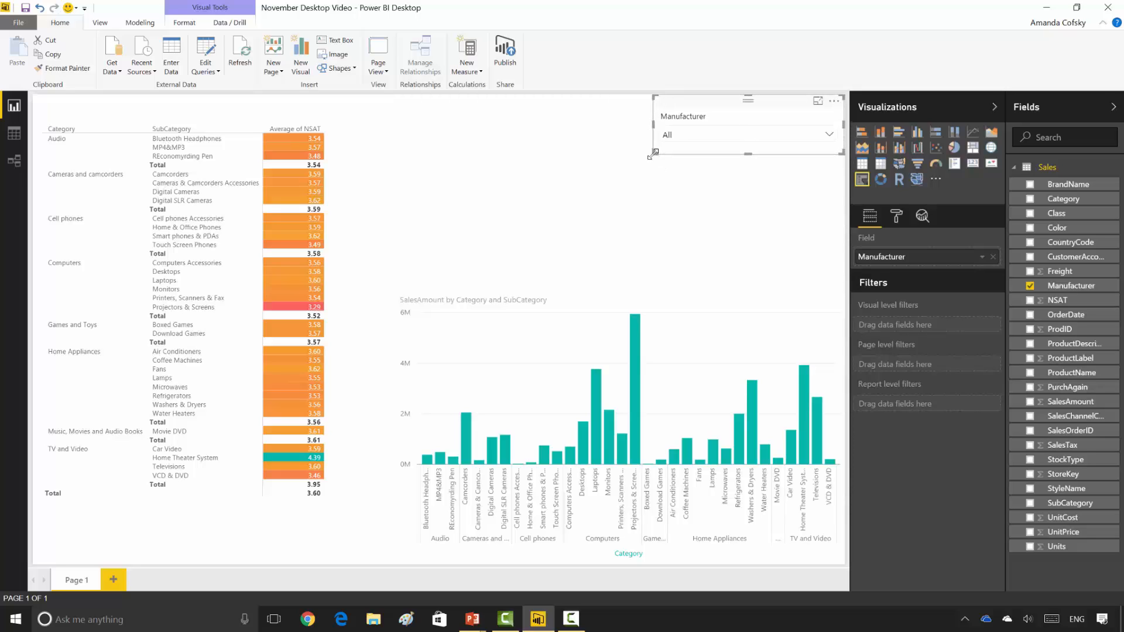
Filter the report by Adventure Works, Contoso, Ltd and Fabrikam, Inc. in turn with the Manufacturer slicer, and clear the filter.
{"action": "left_click", "coordinate": [704, 138]}
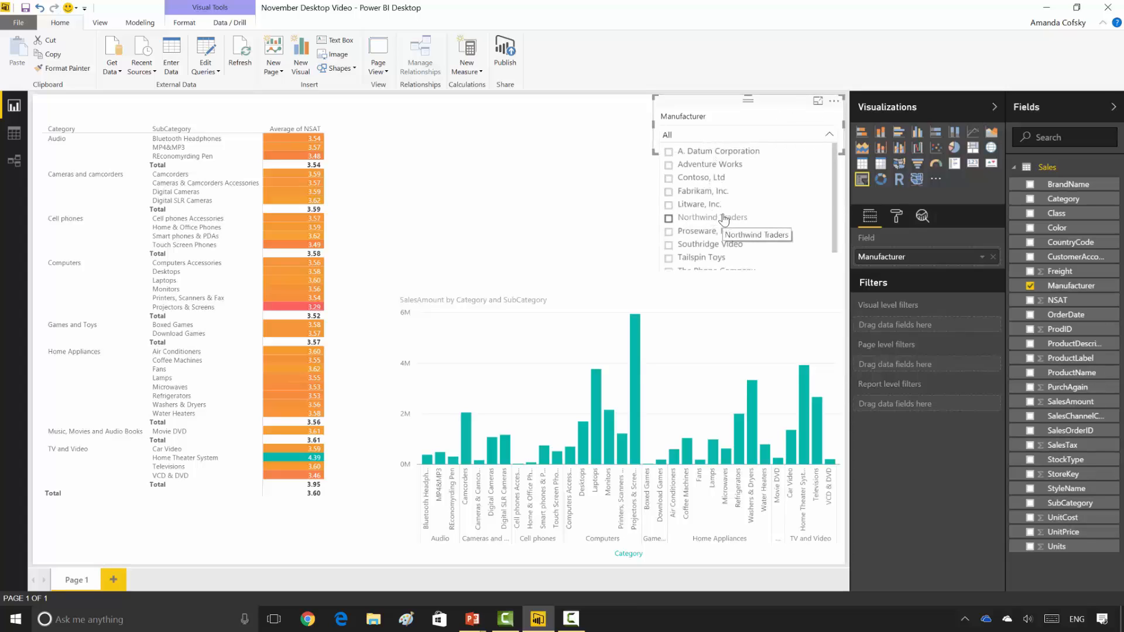
{"action": "left_click", "coordinate": [705, 166]}
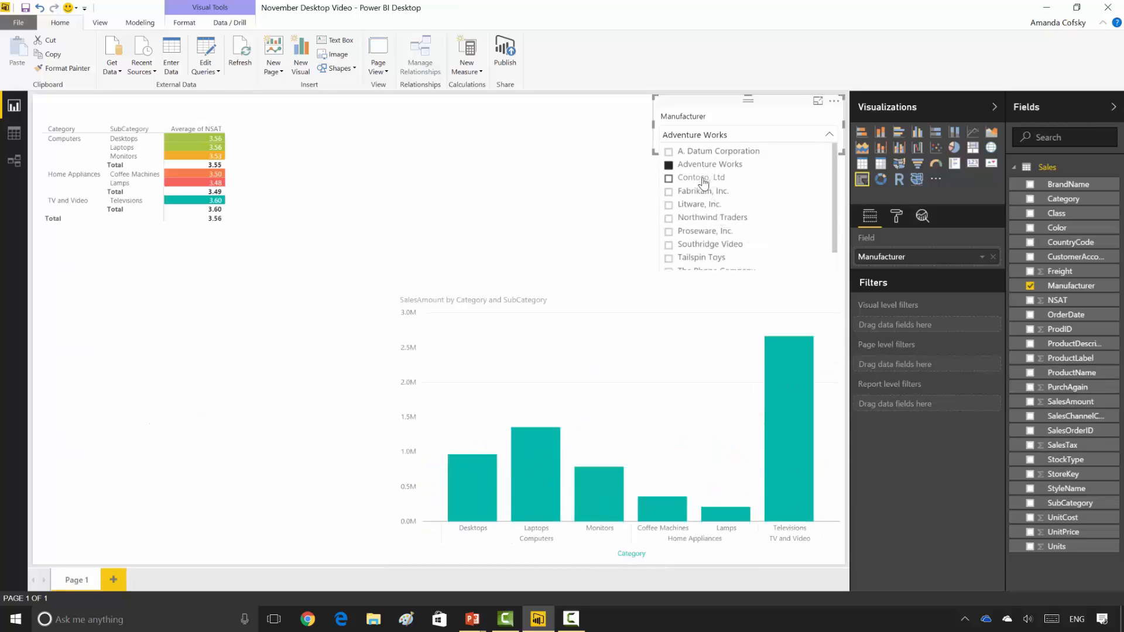
{"action": "left_click", "coordinate": [702, 178]}
{"action": "left_click", "coordinate": [703, 192]}
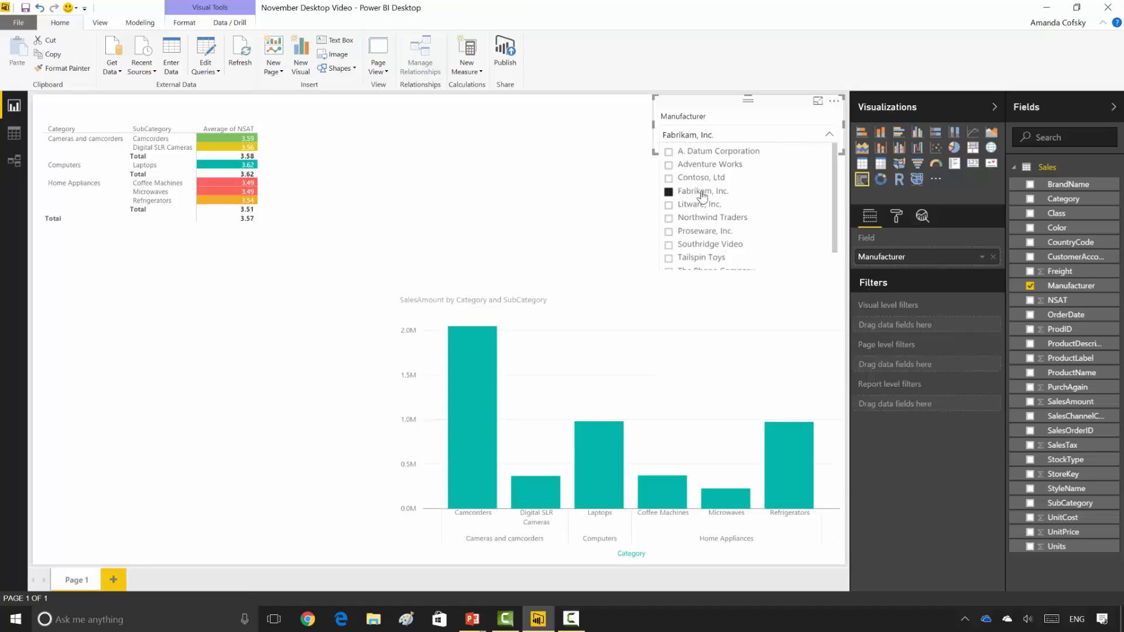
{"action": "left_click", "coordinate": [703, 195]}
{"action": "left_click", "coordinate": [621, 187]}
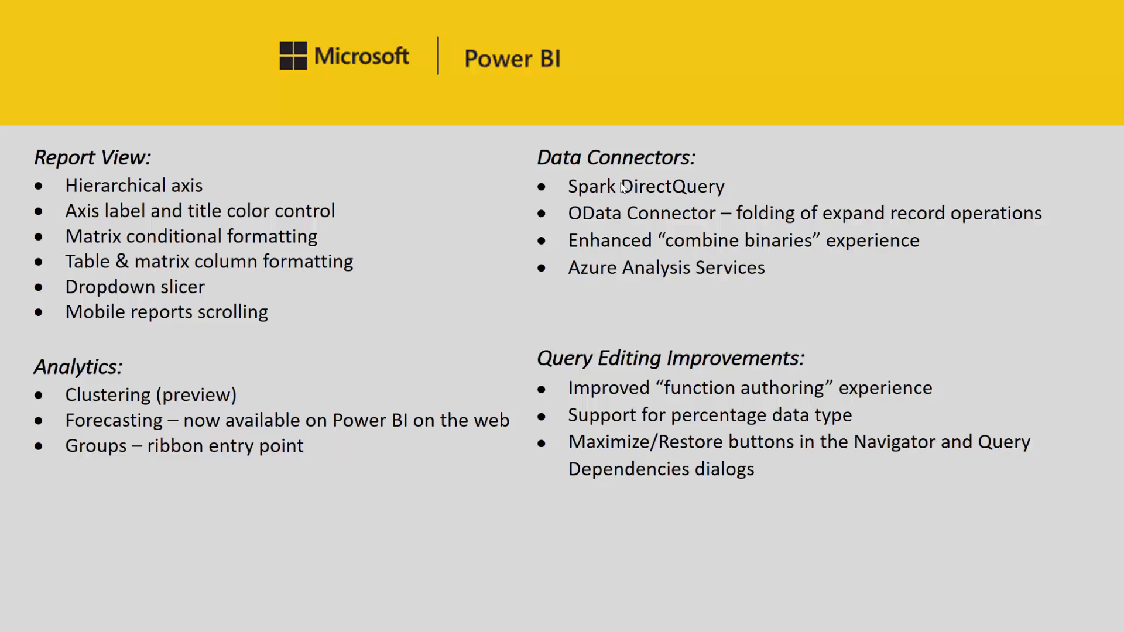
Switch back to the Power BI Desktop report and change it to the phone layout.
{"action": "key", "text": "alt+Tab"}
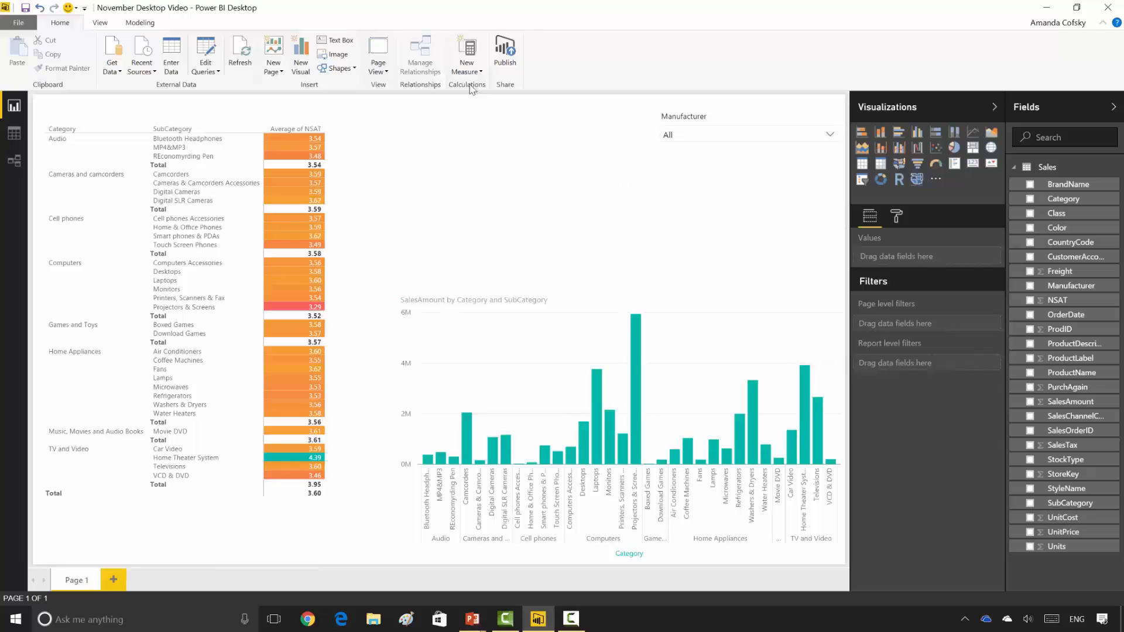
{"action": "left_click", "coordinate": [101, 22]}
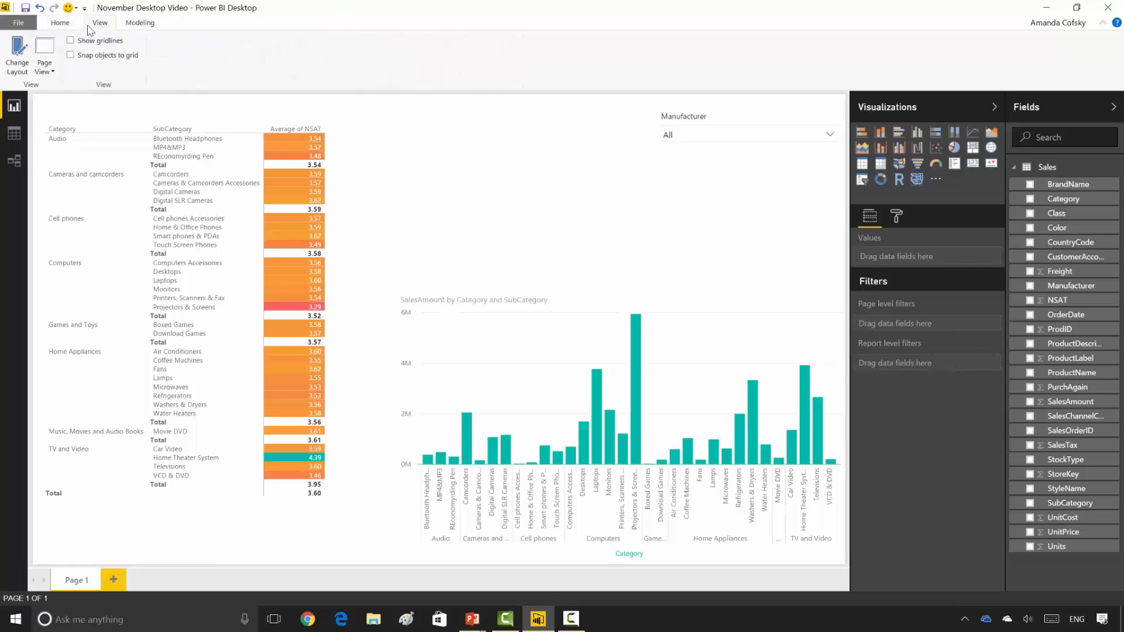
{"action": "left_click", "coordinate": [19, 58]}
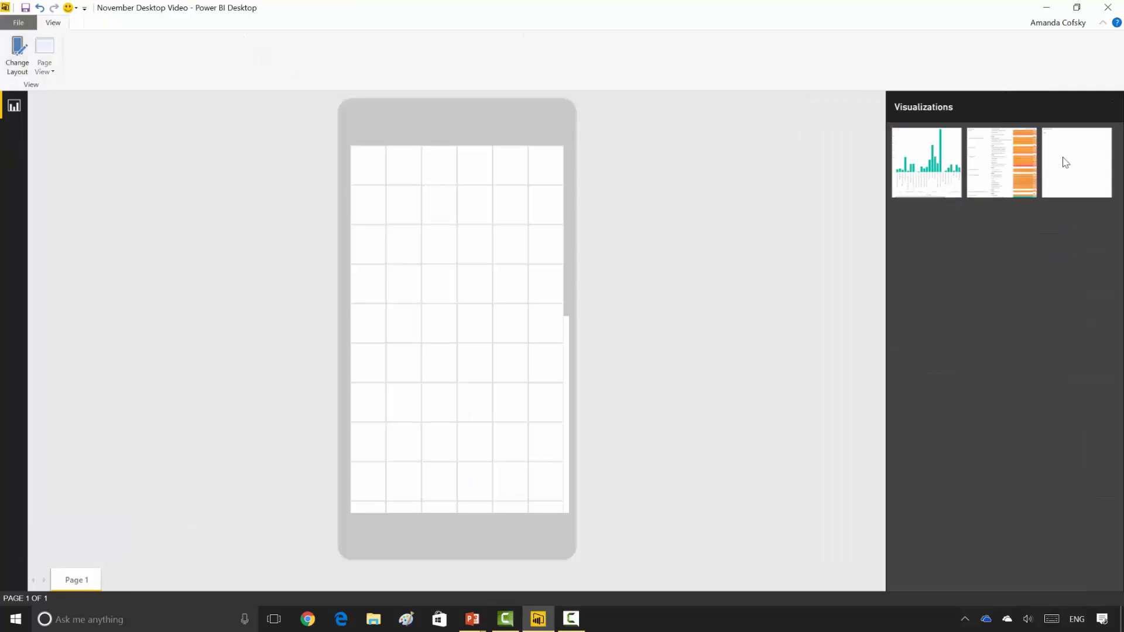
Place the Manufacturer slicer at the top of the phone canvas and the SalesAmount column chart below it, both at full width.
{"action": "left_click_drag", "start_coordinate": [1063, 158], "coordinate": [380, 165]}
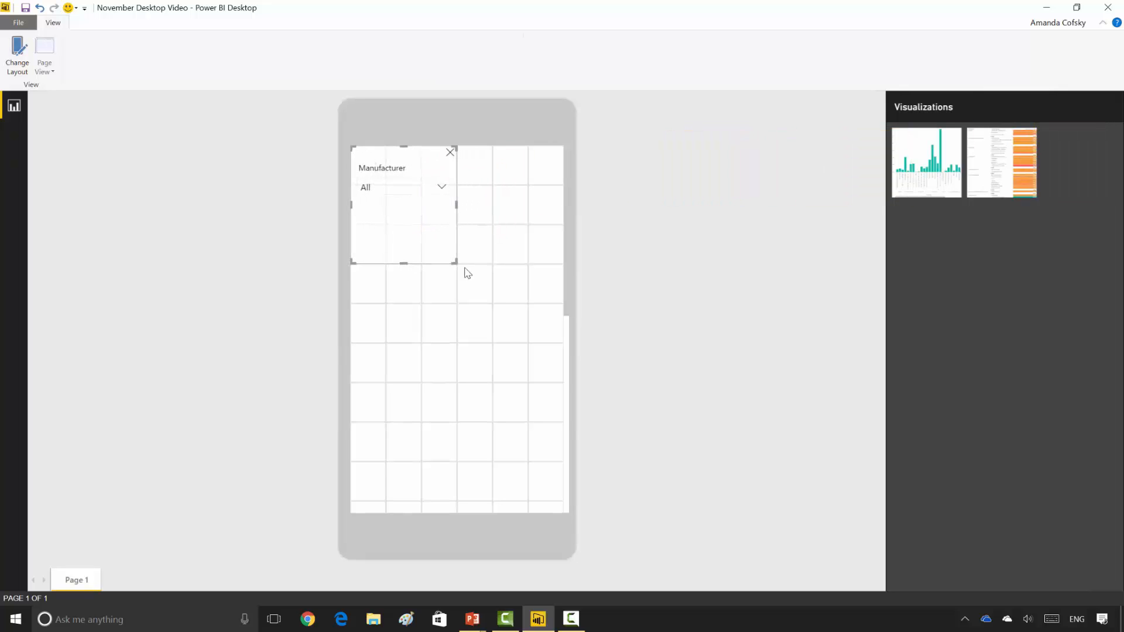
{"action": "left_click_drag", "start_coordinate": [454, 262], "coordinate": [567, 219]}
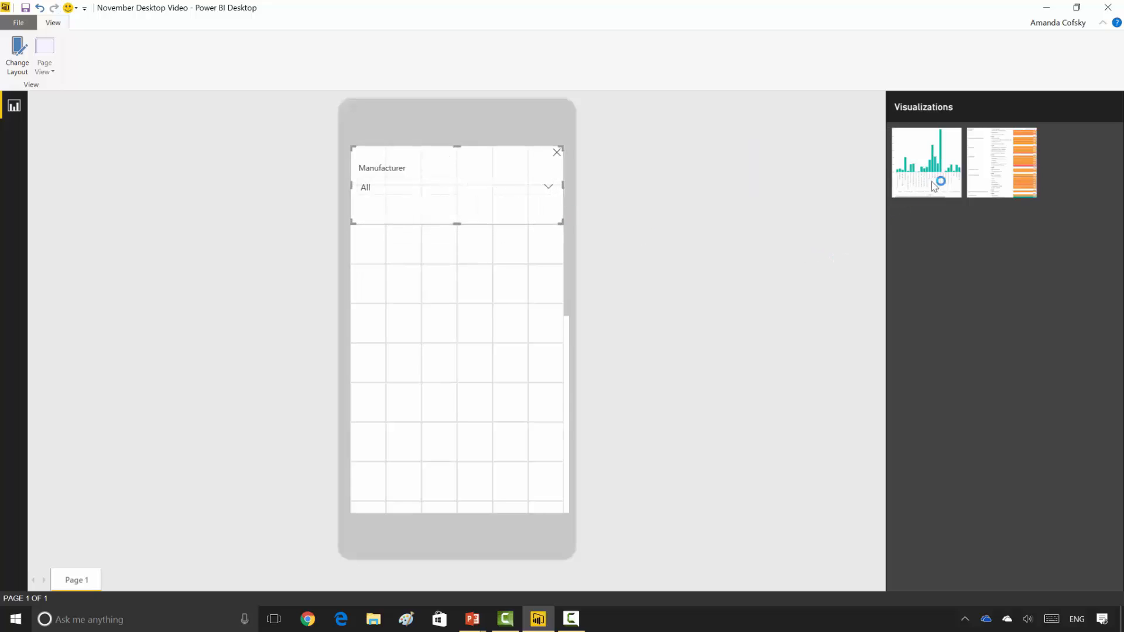
{"action": "left_click_drag", "start_coordinate": [934, 178], "coordinate": [416, 297]}
{"action": "left_click_drag", "start_coordinate": [456, 342], "coordinate": [561, 354]}
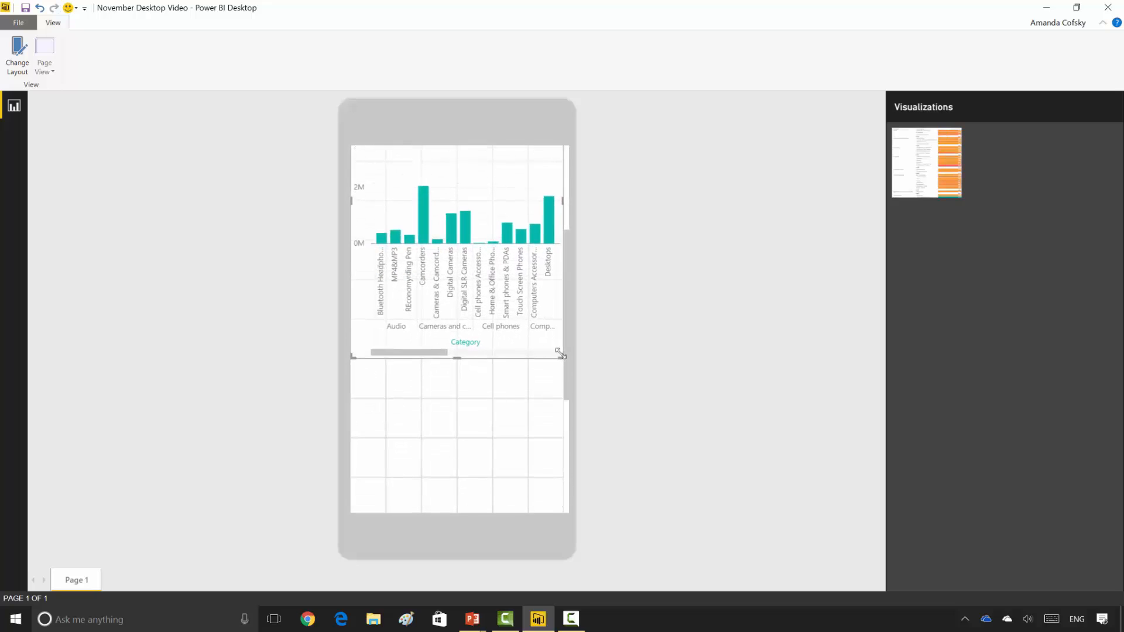
Place the matrix directly below the column chart on the phone canvas and enlarge it to full width.
{"action": "left_click", "coordinate": [578, 309]}
{"action": "left_click_drag", "start_coordinate": [570, 287], "coordinate": [564, 494]}
{"action": "mouse_move", "coordinate": [556, 216]}
{"action": "left_click_drag", "start_coordinate": [922, 191], "coordinate": [436, 313]}
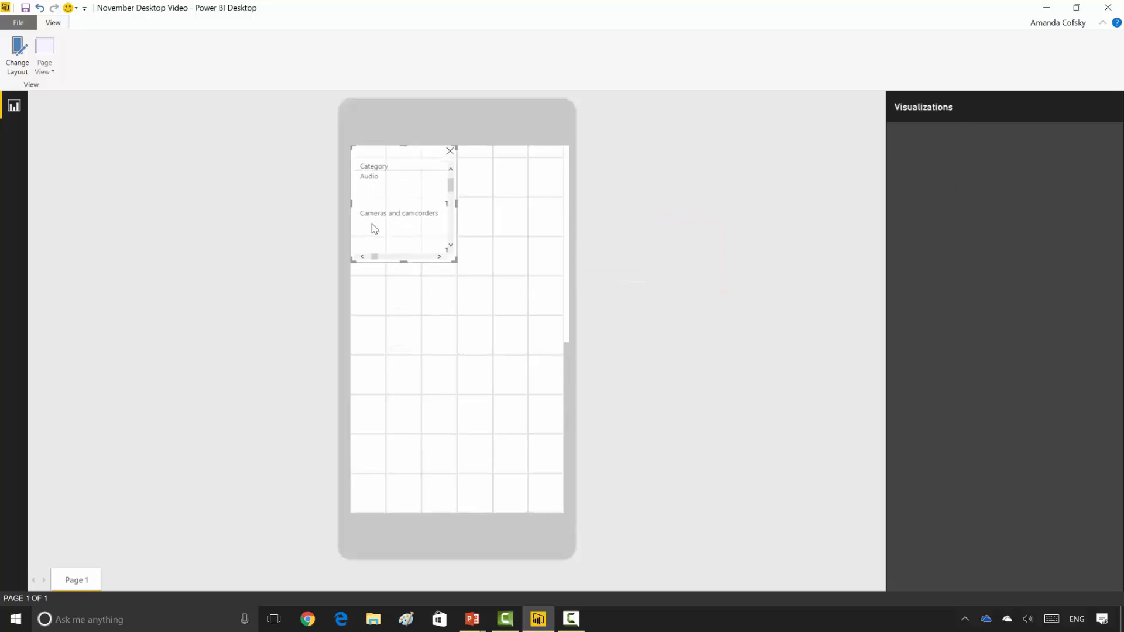
{"action": "left_click_drag", "start_coordinate": [565, 370], "coordinate": [555, 327]}
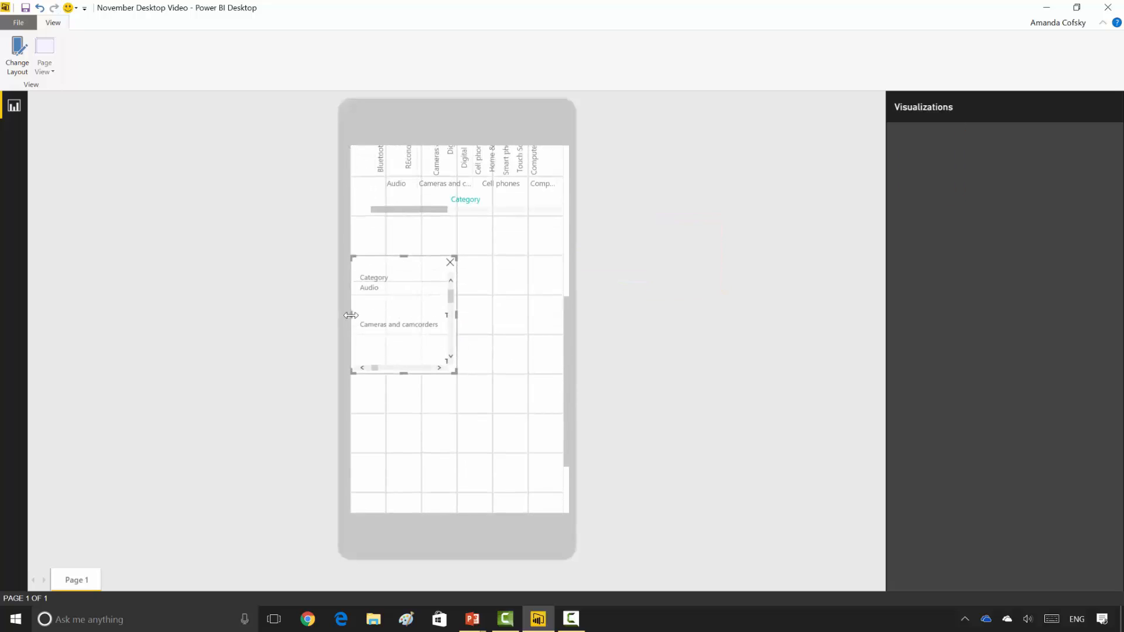
{"action": "left_click_drag", "start_coordinate": [380, 308], "coordinate": [373, 276]}
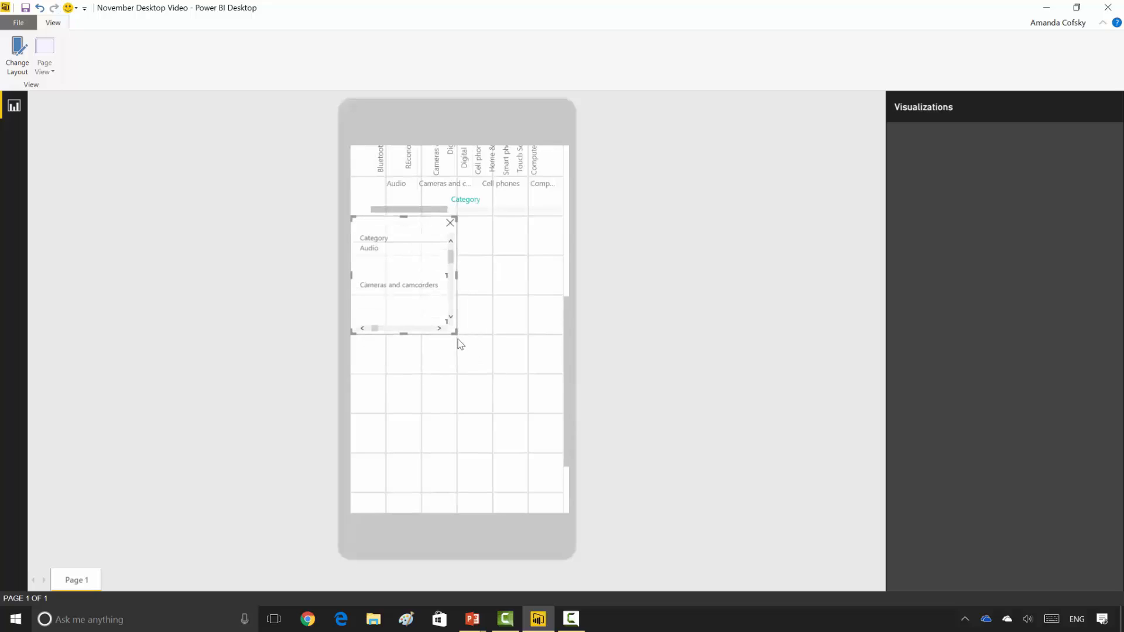
{"action": "left_click_drag", "start_coordinate": [464, 349], "coordinate": [568, 479]}
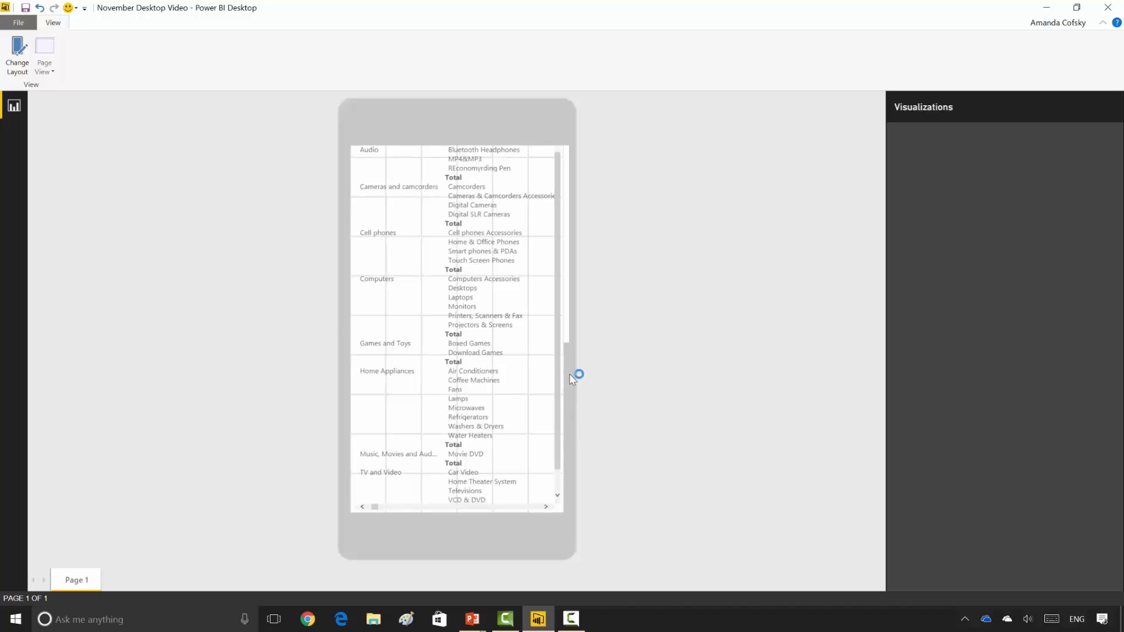
Review the phone layout up to its top and return the report to the desktop layout.
{"action": "scroll", "coordinate": [569, 339], "scroll_direction": "up", "scroll_amount": 5}
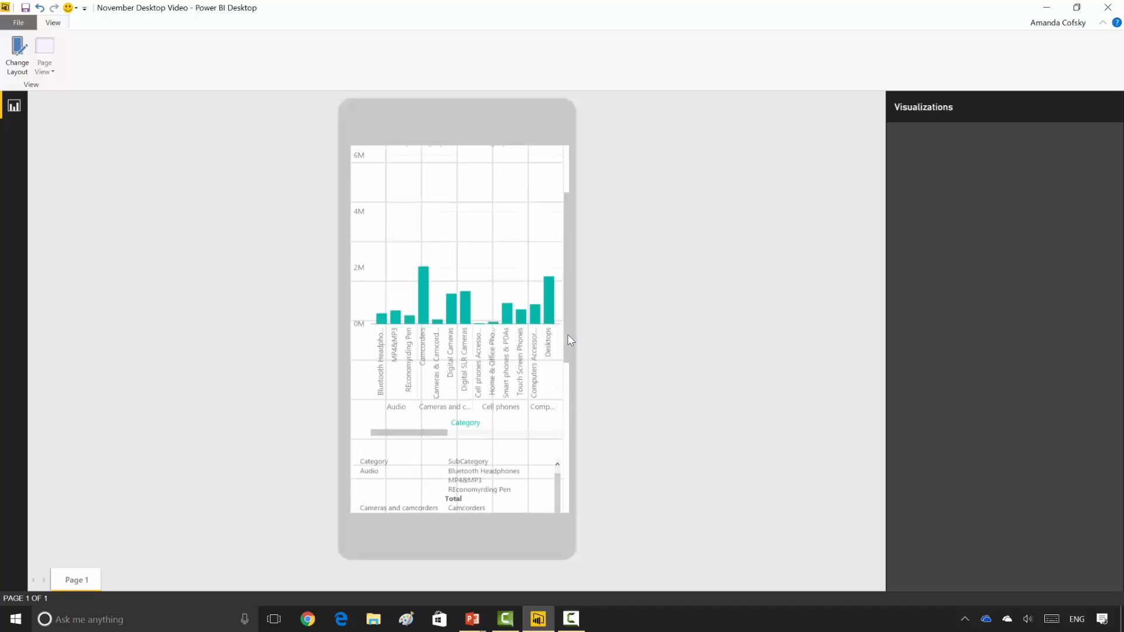
{"action": "scroll", "coordinate": [568, 178], "scroll_direction": "up", "scroll_amount": 3}
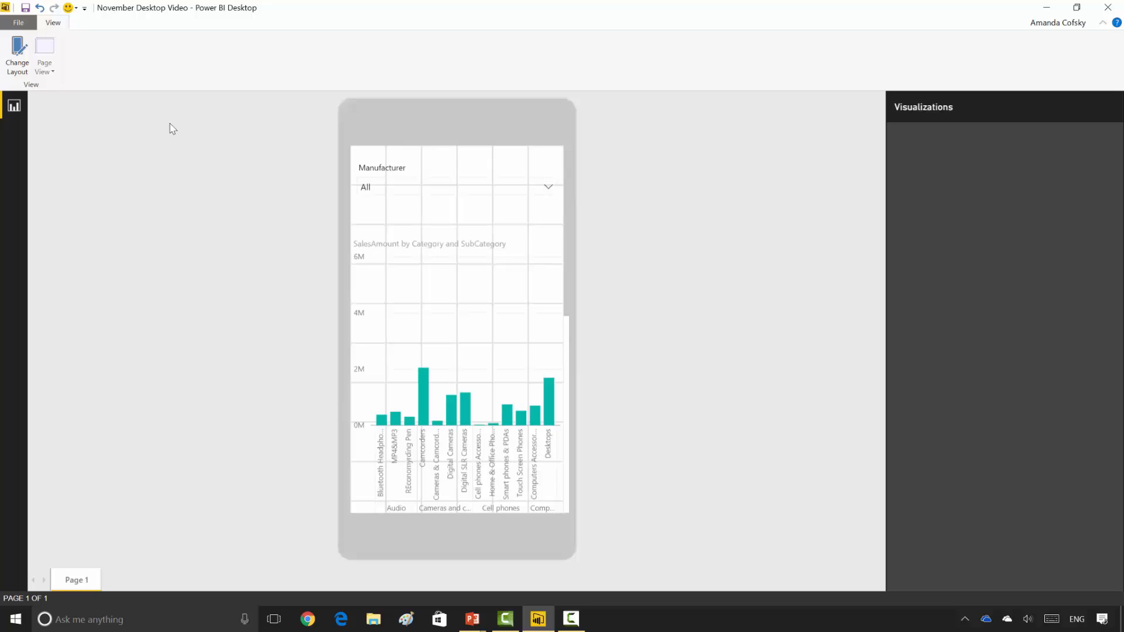
{"action": "left_click", "coordinate": [17, 64]}
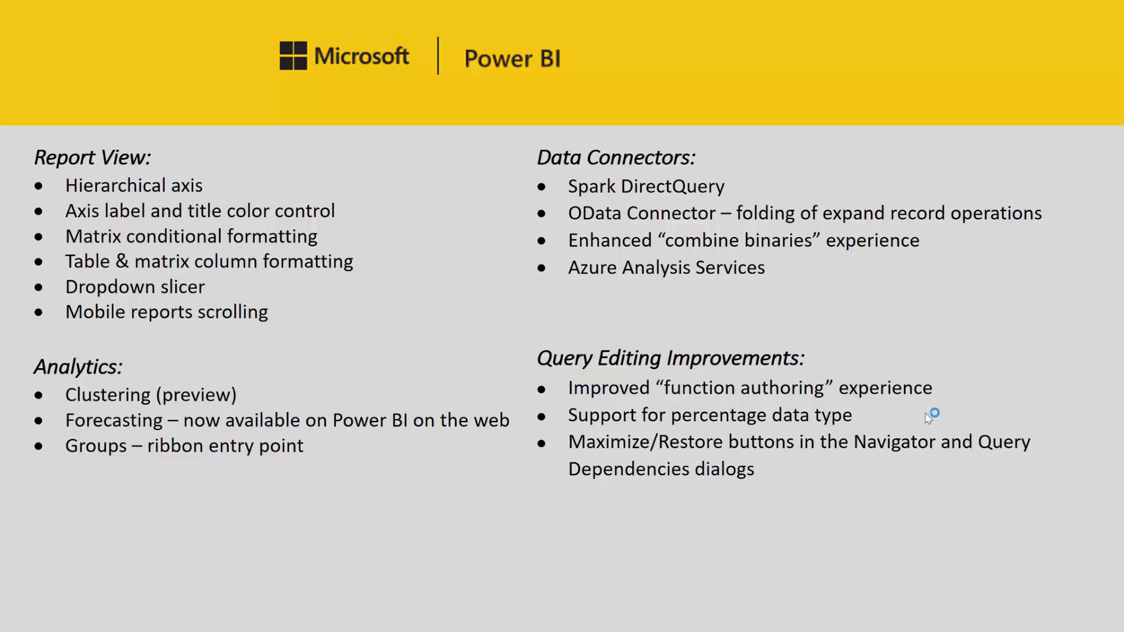
Switch back to the Power BI Desktop report and add a scatter chart filling the space between the matrix and the slicer.
{"action": "key", "text": "alt+Tab"}
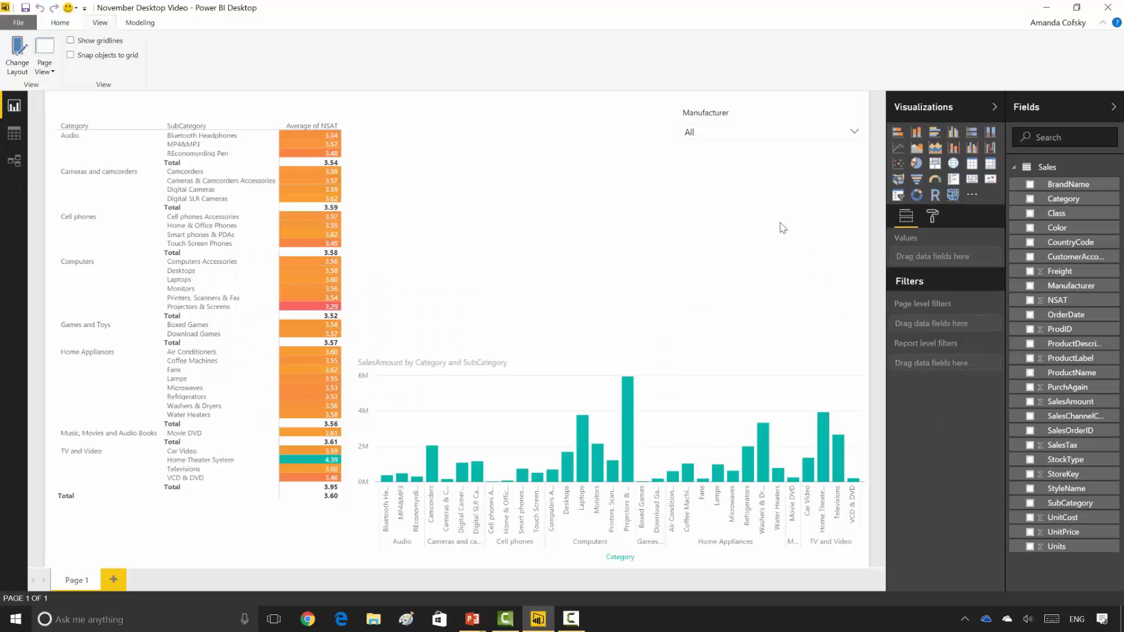
{"action": "left_click", "coordinate": [900, 169]}
{"action": "left_click_drag", "start_coordinate": [417, 166], "coordinate": [380, 113]}
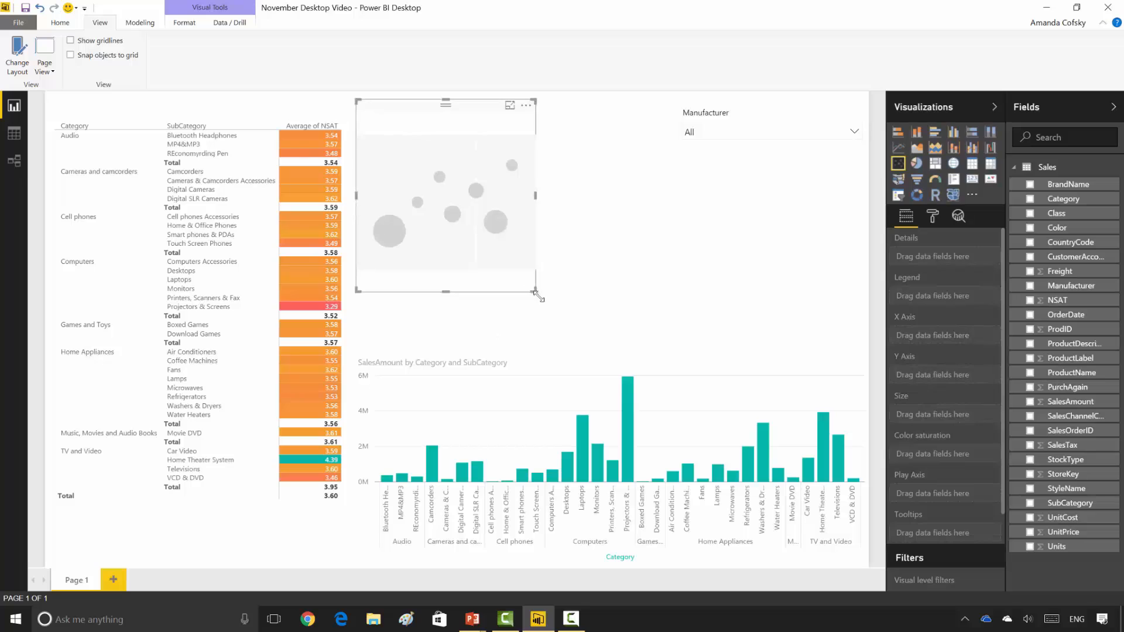
{"action": "left_click_drag", "start_coordinate": [535, 291], "coordinate": [669, 345]}
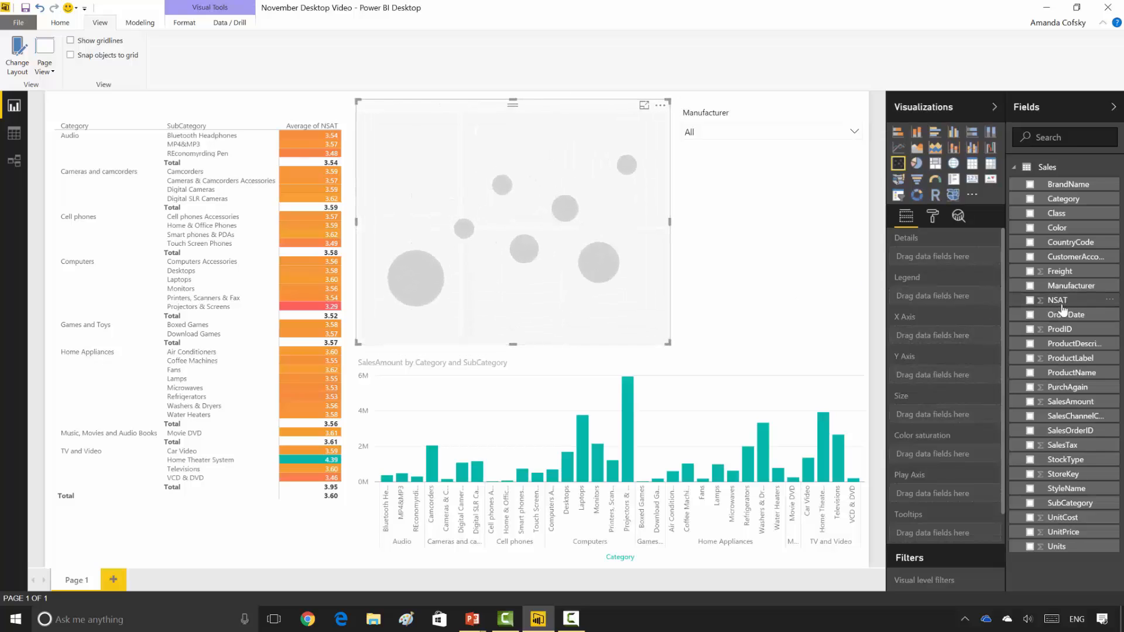
Plot the Average of NSAT on the scatter chart's X axis against the Average of PurchAgain on the Y axis, with ProdID as details.
{"action": "left_click_drag", "start_coordinate": [1061, 302], "coordinate": [976, 341]}
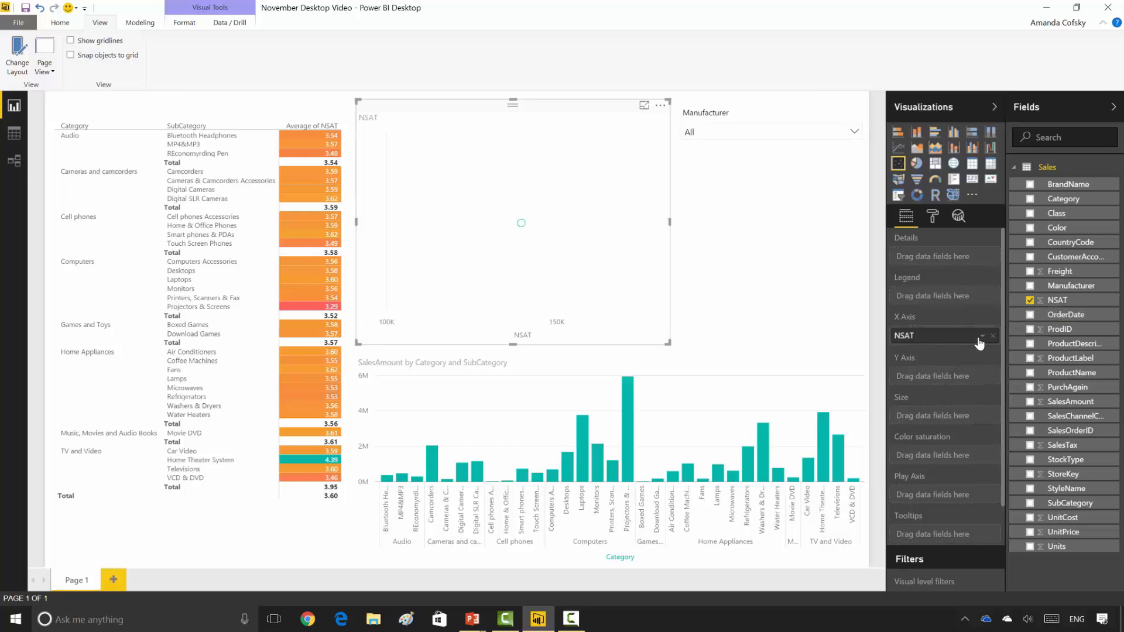
{"action": "left_click", "coordinate": [981, 338]}
{"action": "left_click", "coordinate": [1002, 397]}
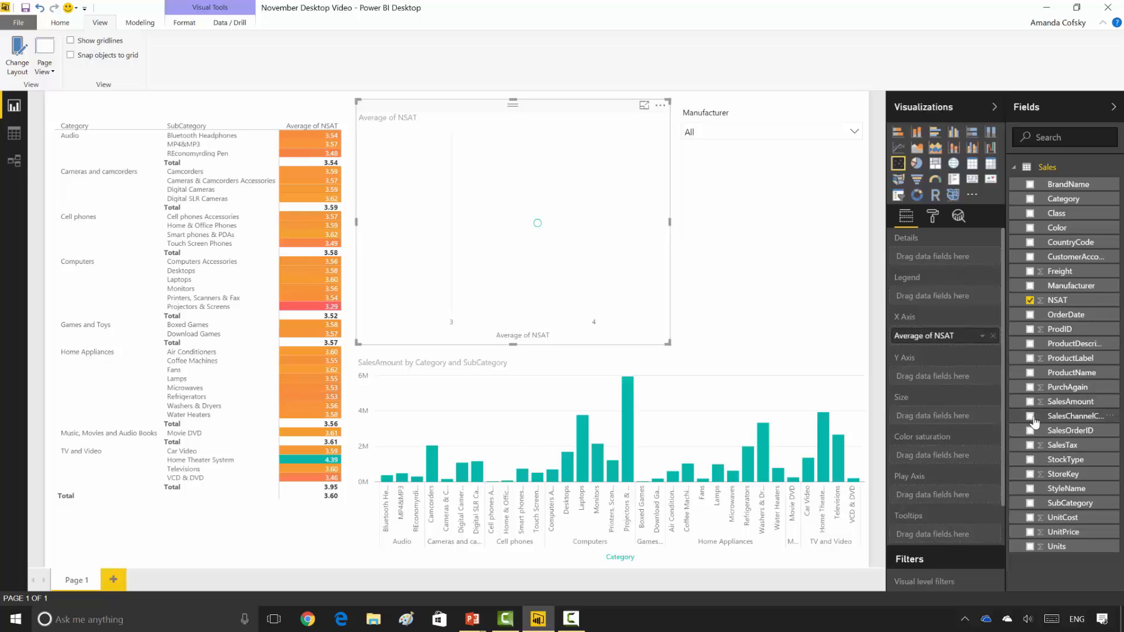
{"action": "left_click_drag", "start_coordinate": [1068, 388], "coordinate": [936, 380]}
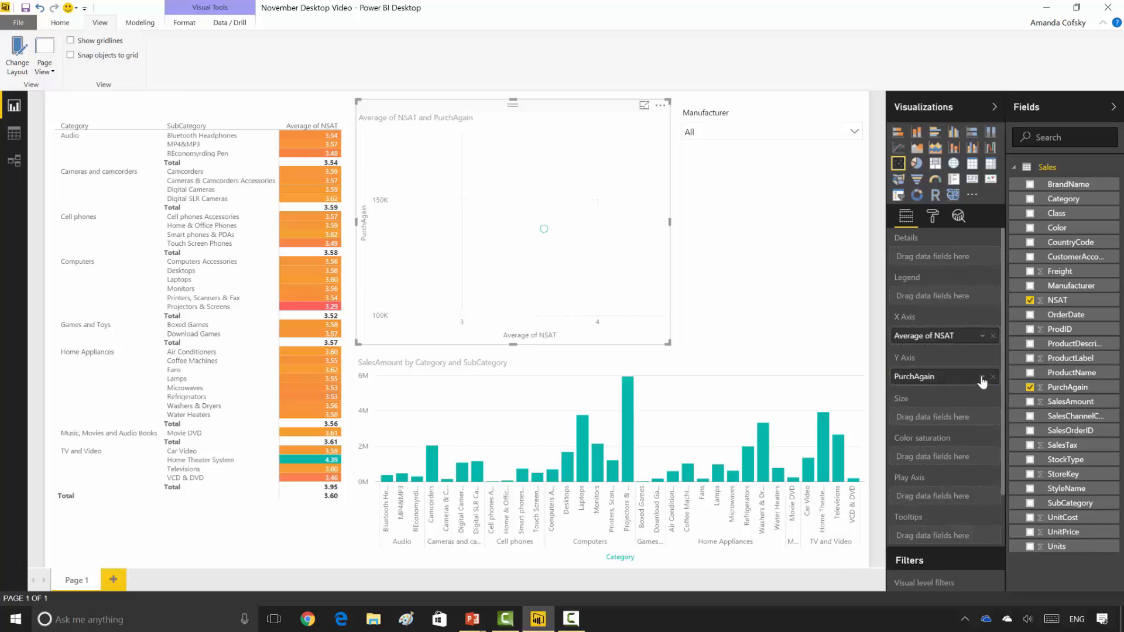
{"action": "left_click", "coordinate": [982, 382]}
{"action": "left_click", "coordinate": [1015, 436]}
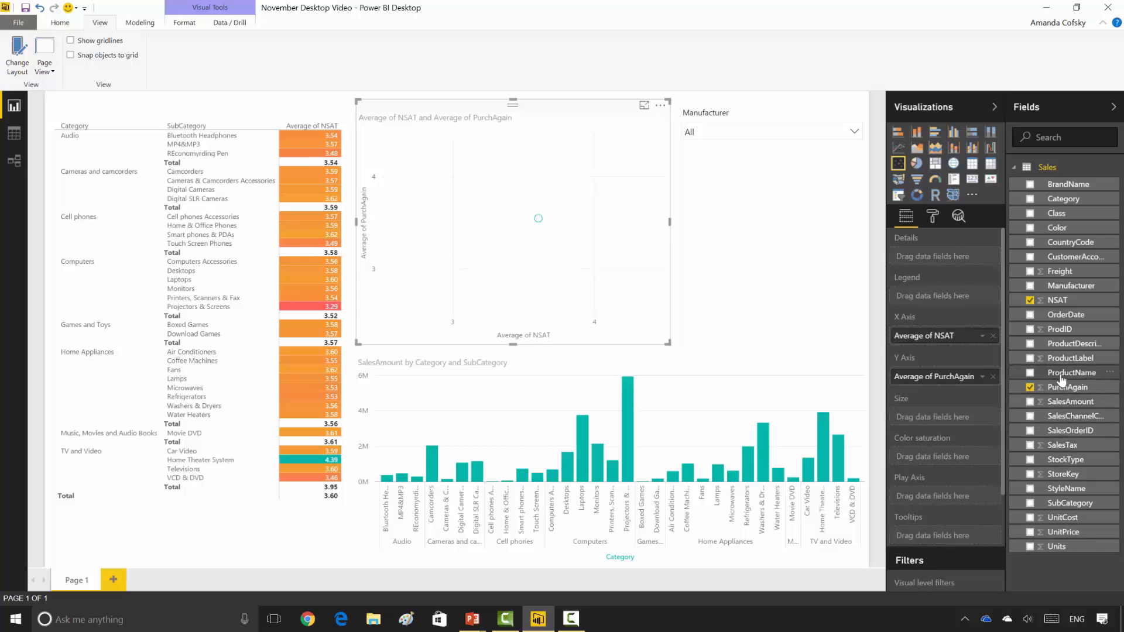
{"action": "left_click_drag", "start_coordinate": [1060, 329], "coordinate": [966, 263]}
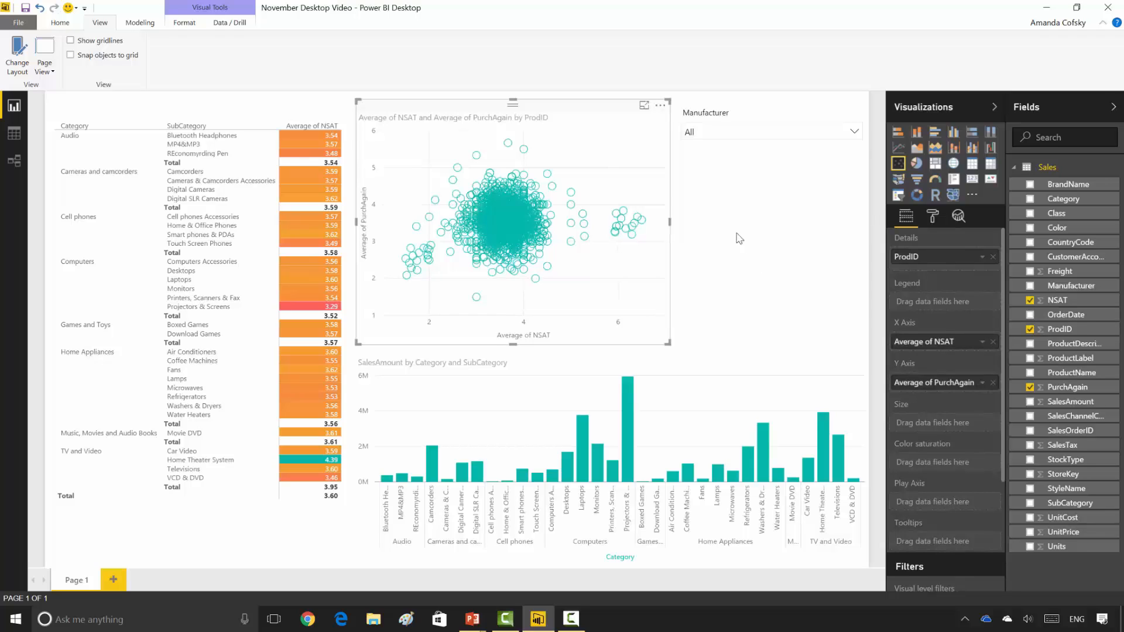
Automatically find clusters in the scatter chart, grouping ProdID into 5 clusters under the default name.
{"action": "left_click", "coordinate": [660, 106]}
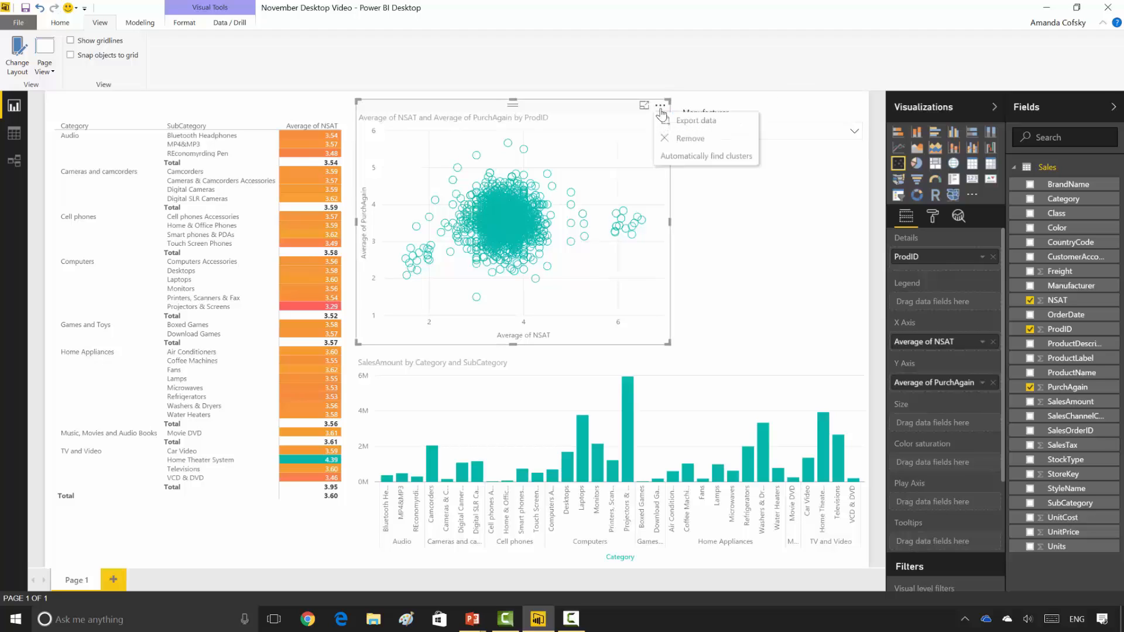
{"action": "left_click", "coordinate": [675, 157]}
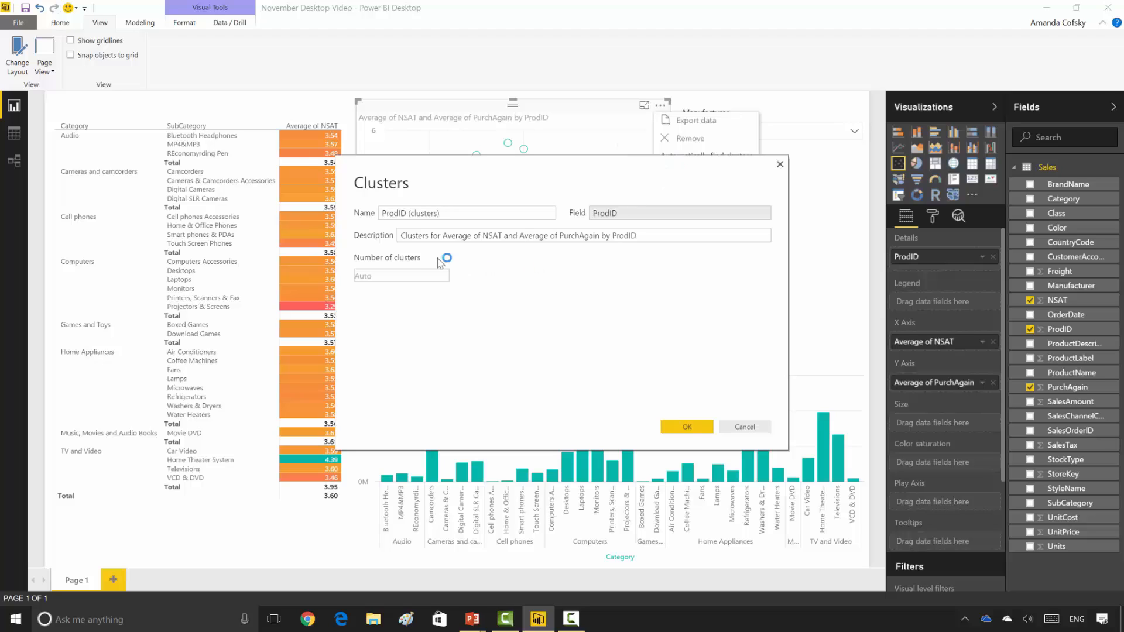
{"action": "left_click", "coordinate": [412, 277]}
{"action": "type", "text": "5"}
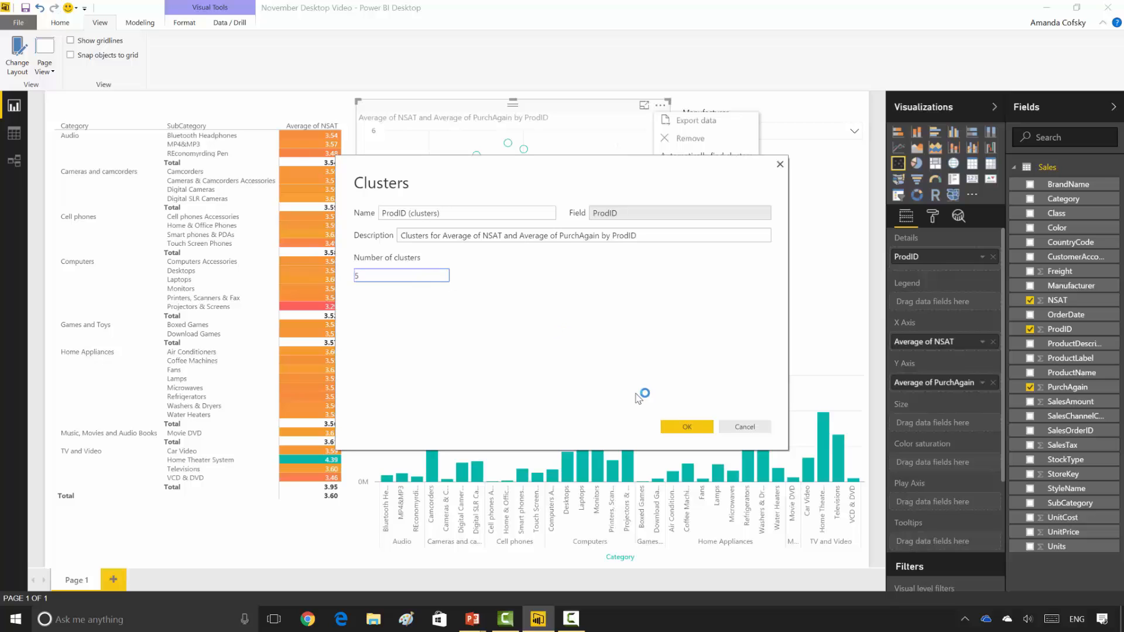
{"action": "left_click", "coordinate": [672, 429]}
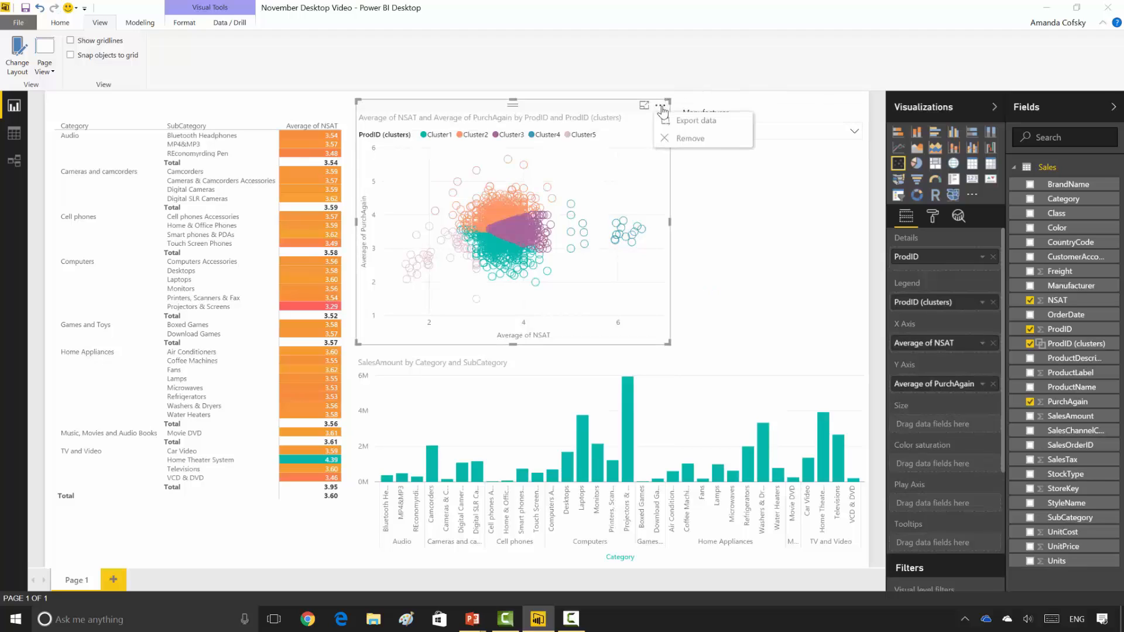
{"action": "left_click", "coordinate": [707, 207]}
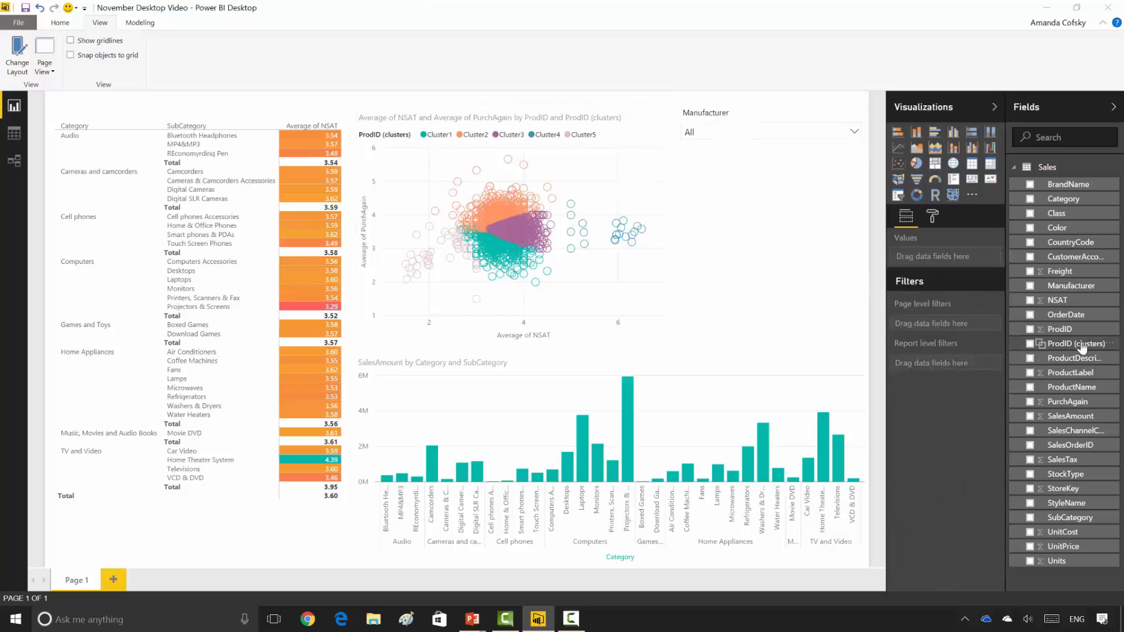
Cross-filter the report by Cluster5 of the scatter chart to examine its subcategories, and clear the selection.
{"action": "left_click_drag", "start_coordinate": [1080, 346], "coordinate": [993, 322]}
{"action": "left_click", "coordinate": [633, 174]}
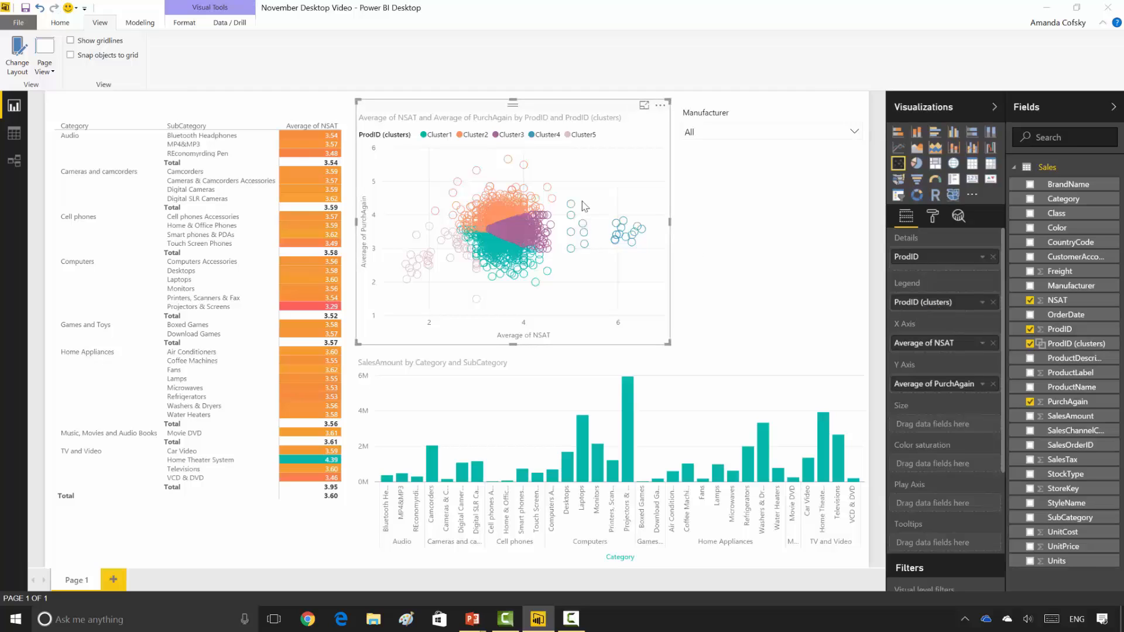
{"action": "left_click", "coordinate": [585, 135]}
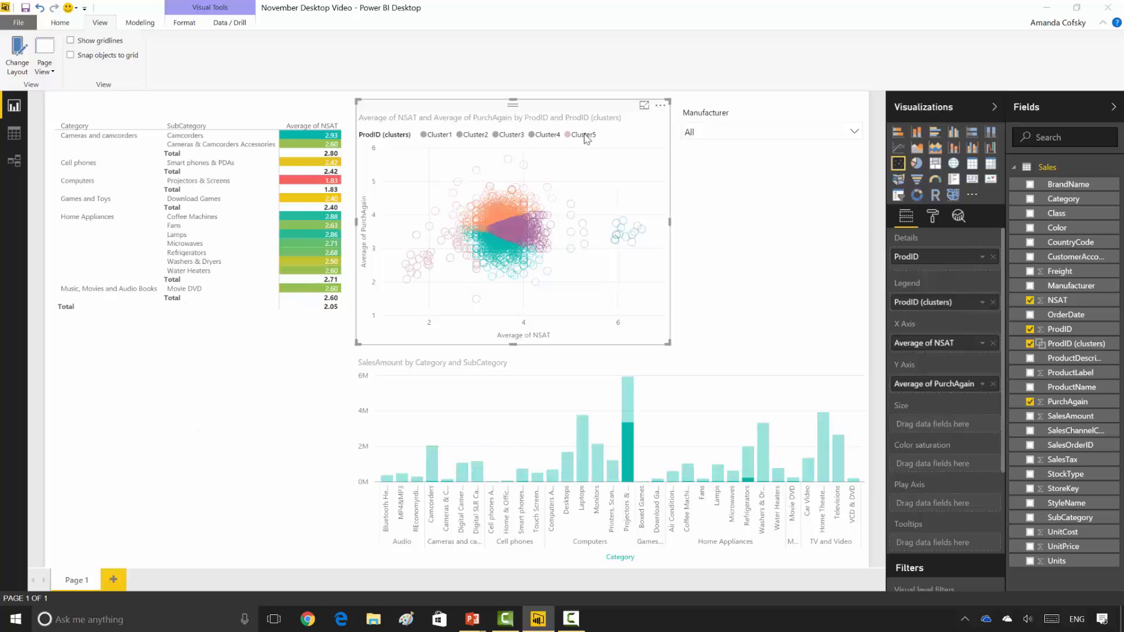
{"action": "left_click", "coordinate": [586, 137]}
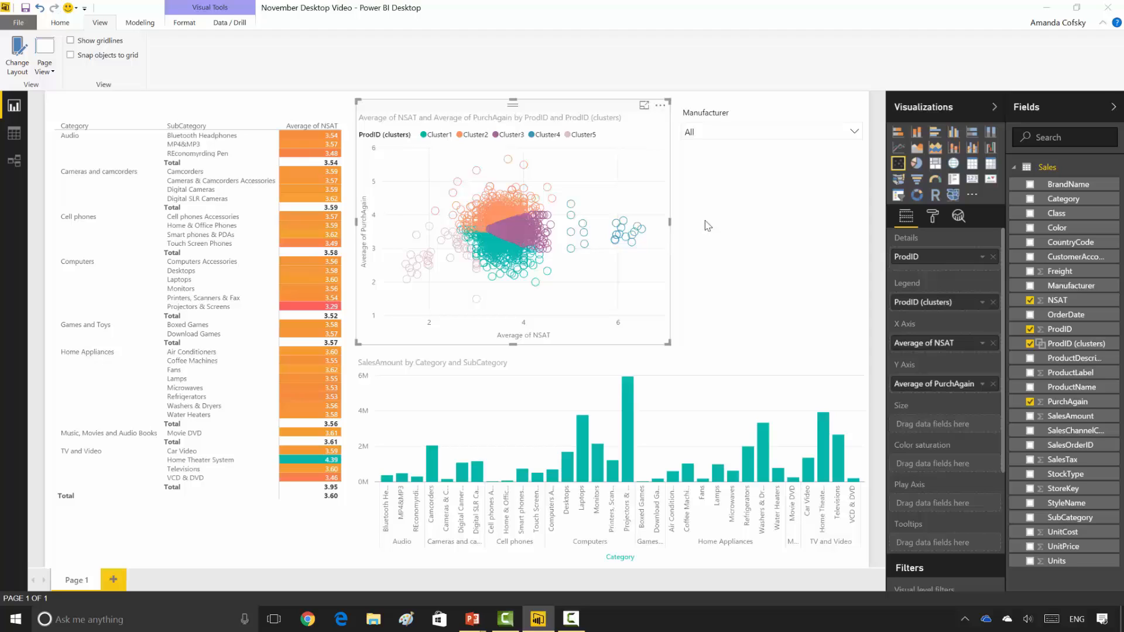
Convert the matrix to a table, add PurchAgain, SalesAmount and Units as columns, and remove Category.
{"action": "left_click", "coordinate": [220, 237]}
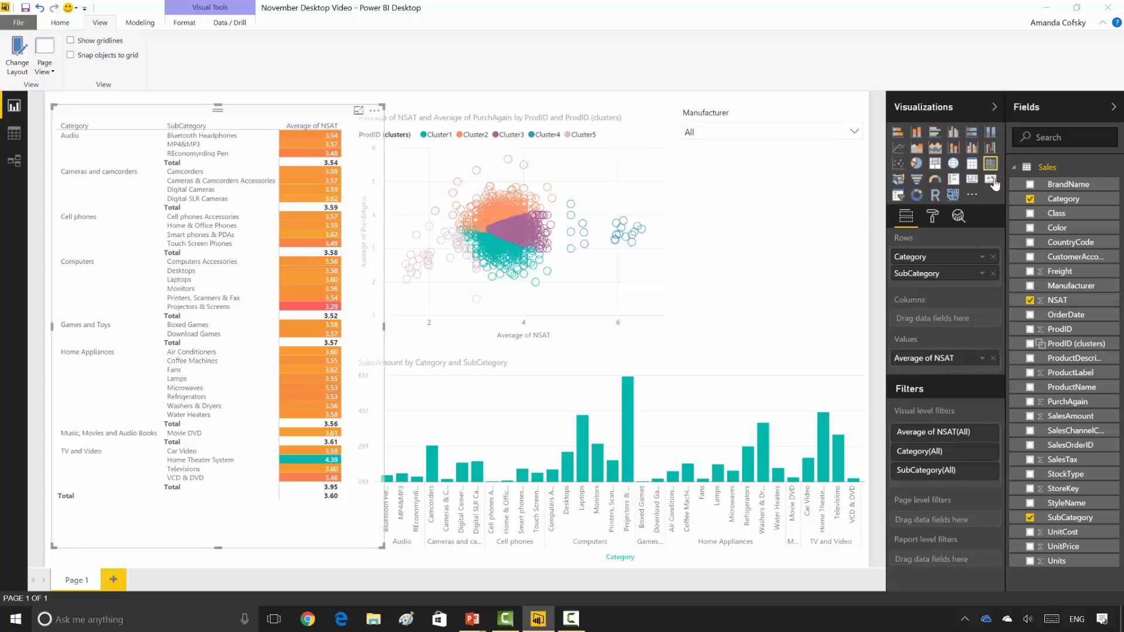
{"action": "left_click", "coordinate": [972, 166]}
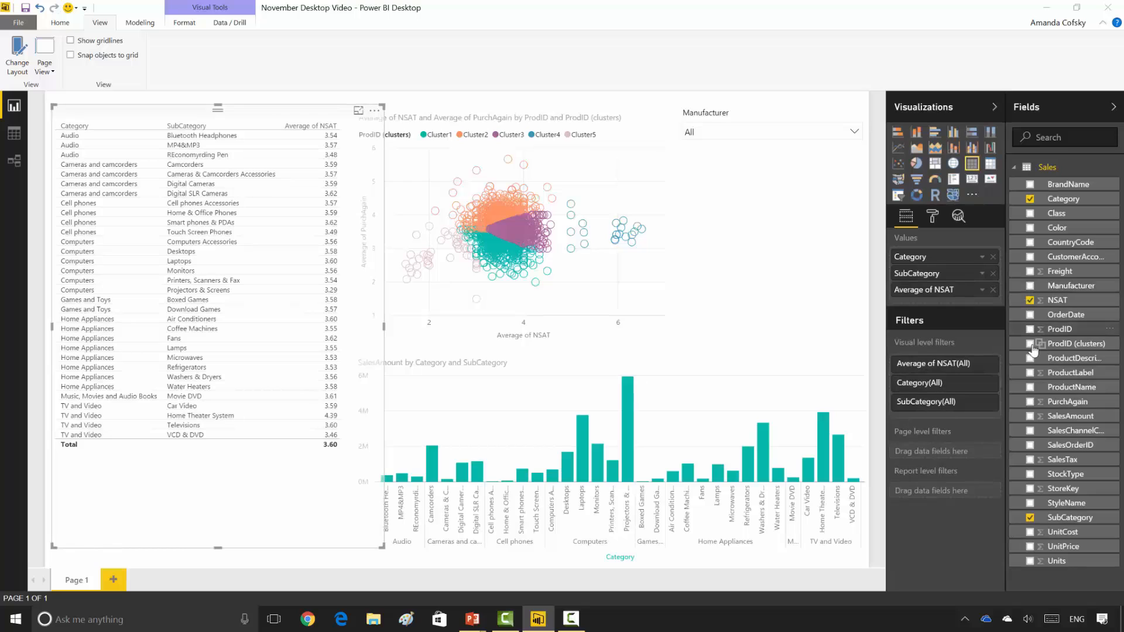
{"action": "left_click", "coordinate": [1030, 404]}
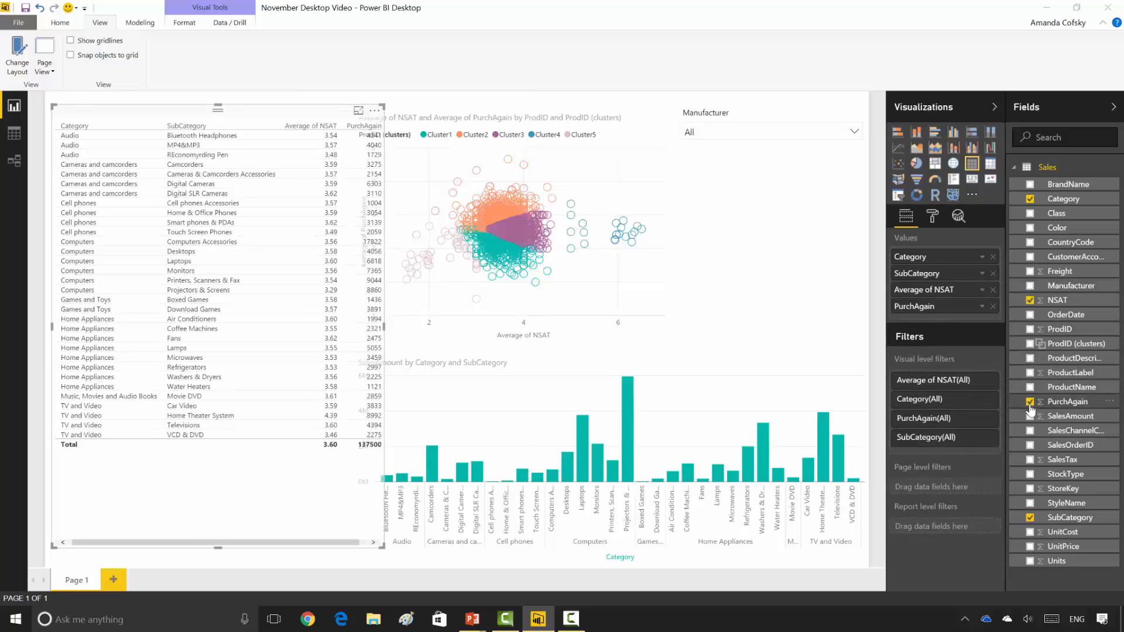
{"action": "left_click", "coordinate": [1030, 418]}
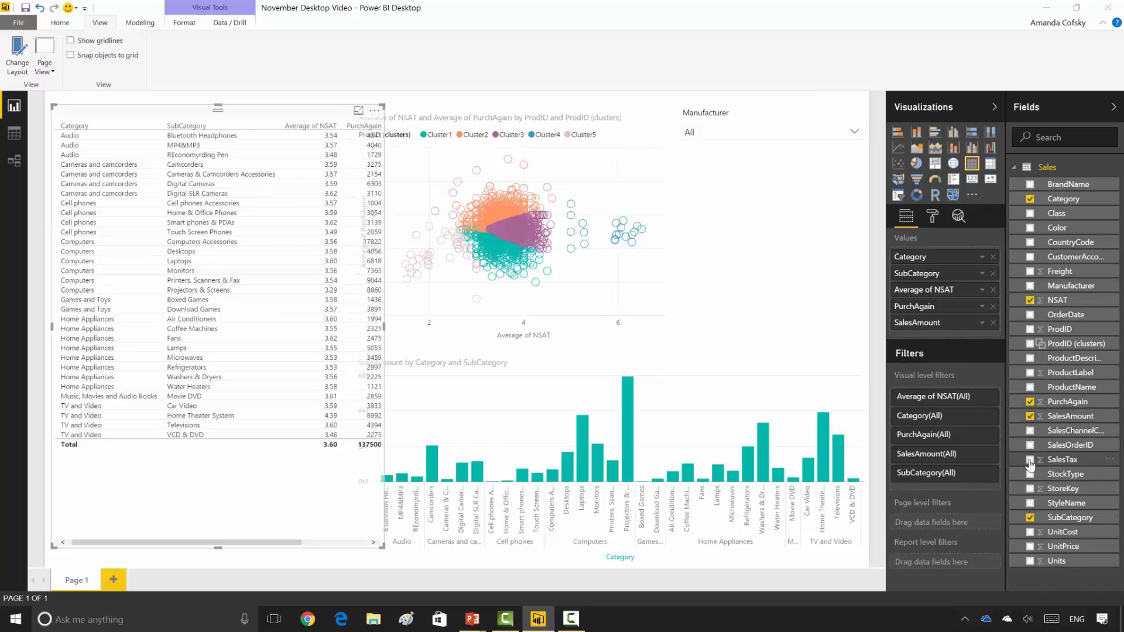
{"action": "right_click", "coordinate": [1031, 563]}
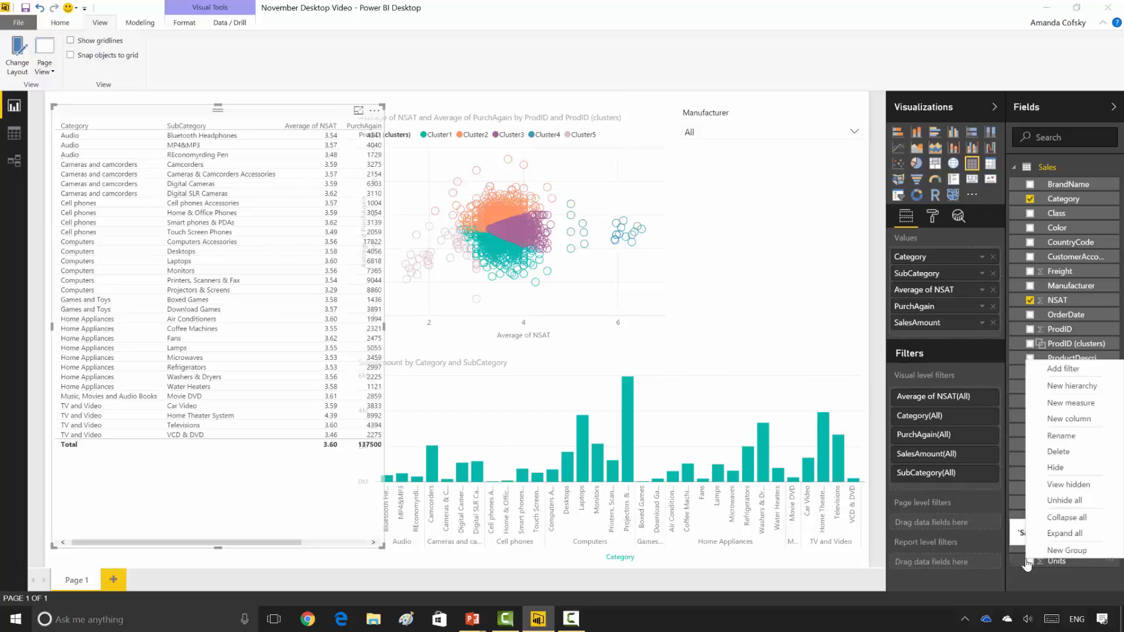
{"action": "left_click", "coordinate": [1031, 563]}
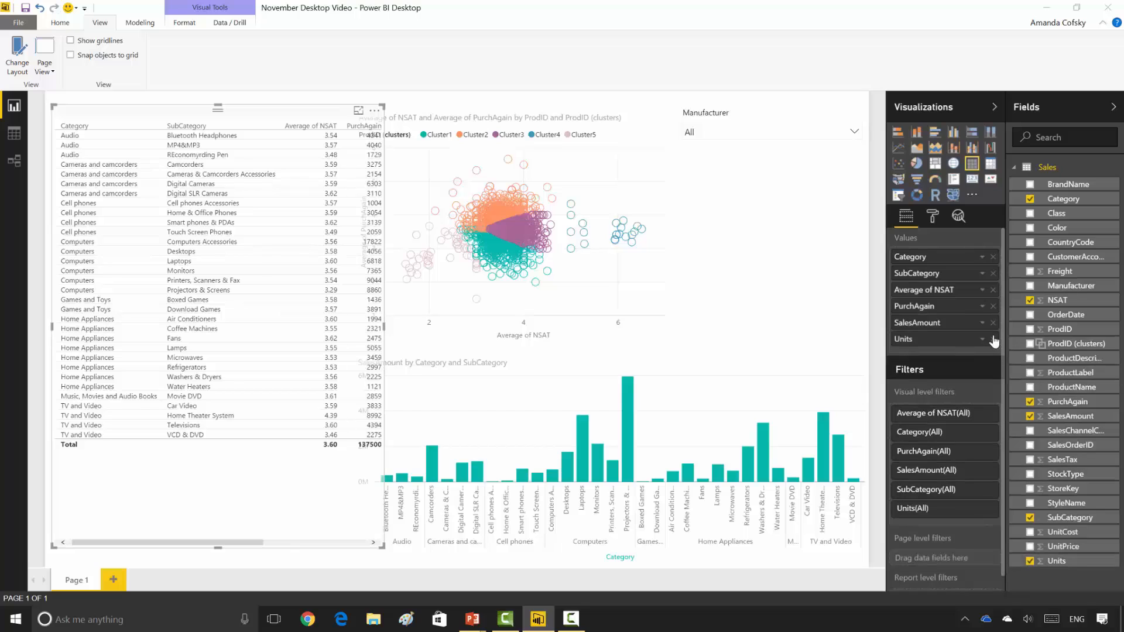
{"action": "left_click", "coordinate": [993, 257]}
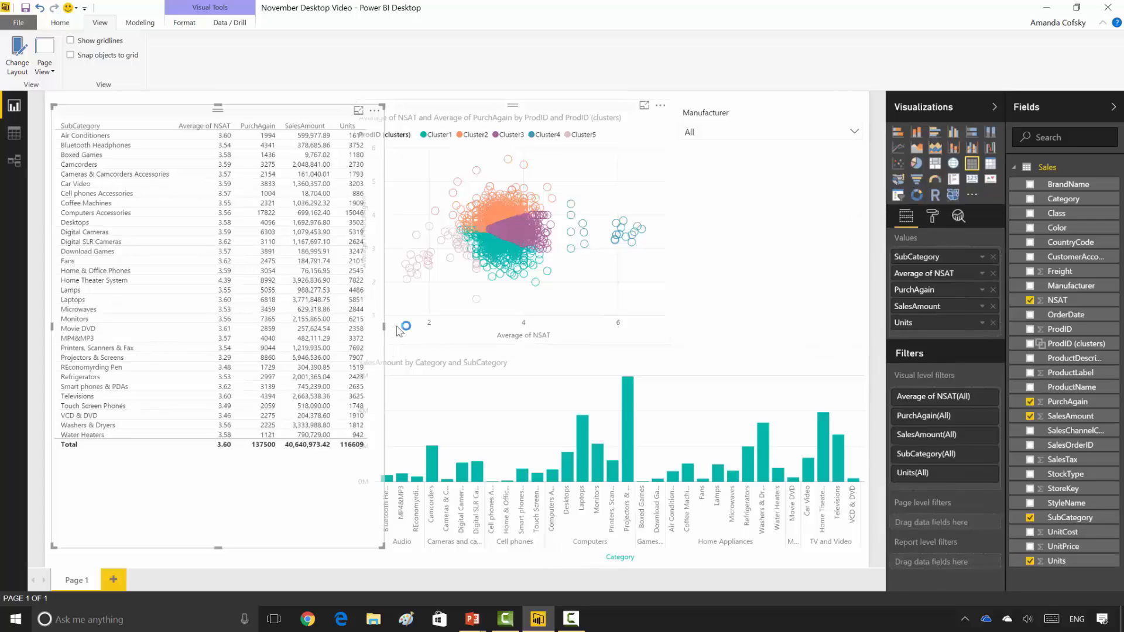
Narrow the scatter chart and the column chart from their table-facing edges so that neither overlaps the table.
{"action": "left_click", "coordinate": [403, 324]}
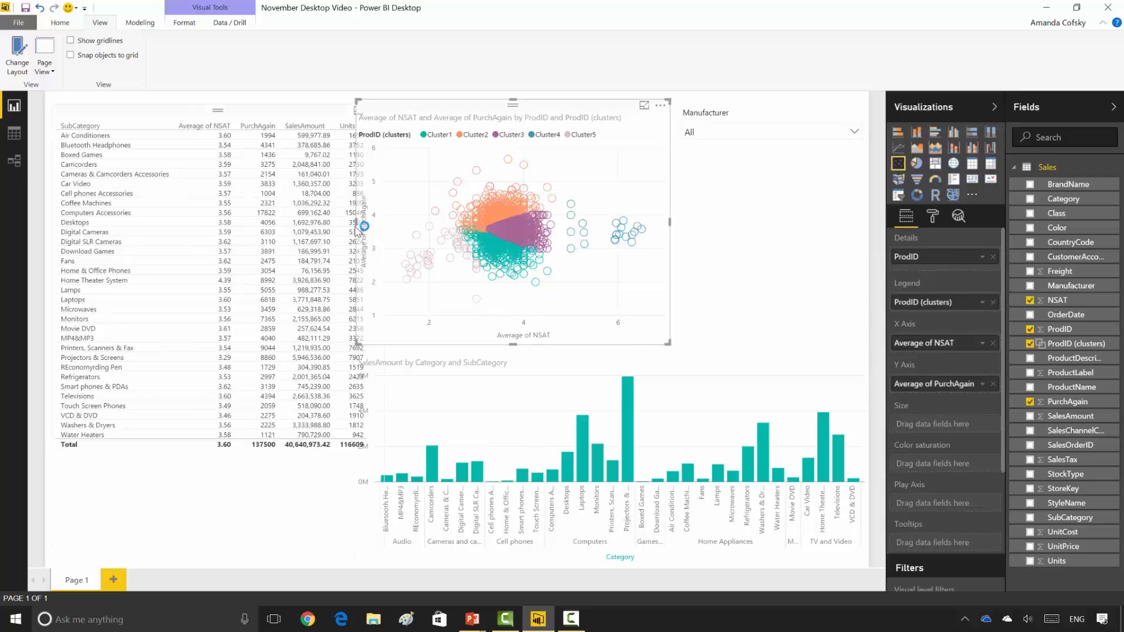
{"action": "left_click_drag", "start_coordinate": [358, 225], "coordinate": [432, 223]}
{"action": "left_click", "coordinate": [419, 420]}
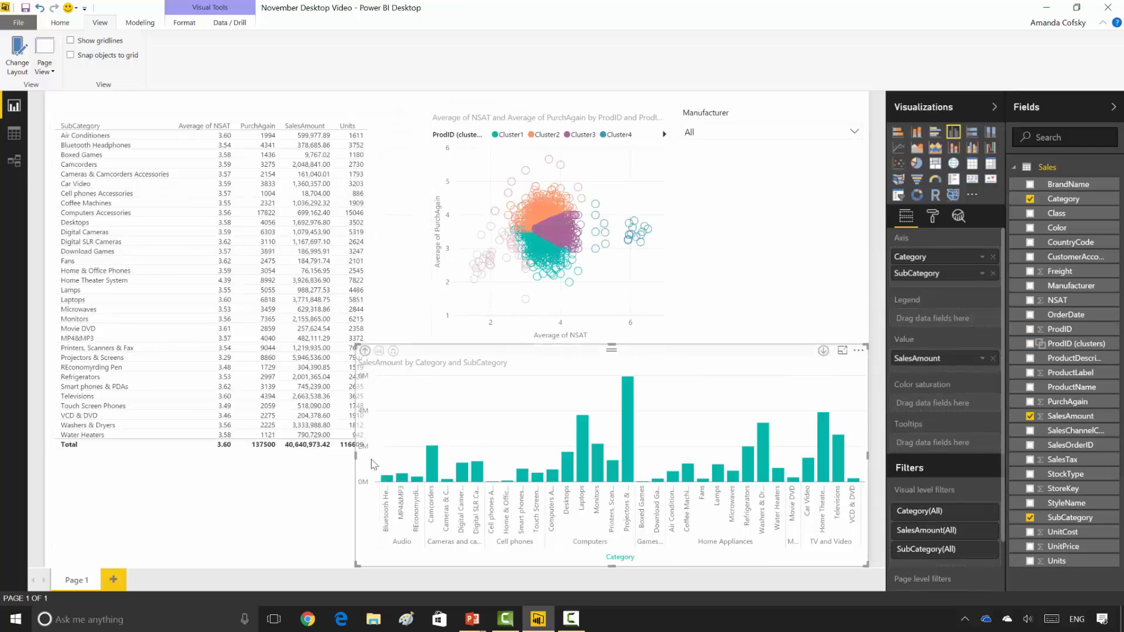
{"action": "left_click_drag", "start_coordinate": [362, 459], "coordinate": [436, 458]}
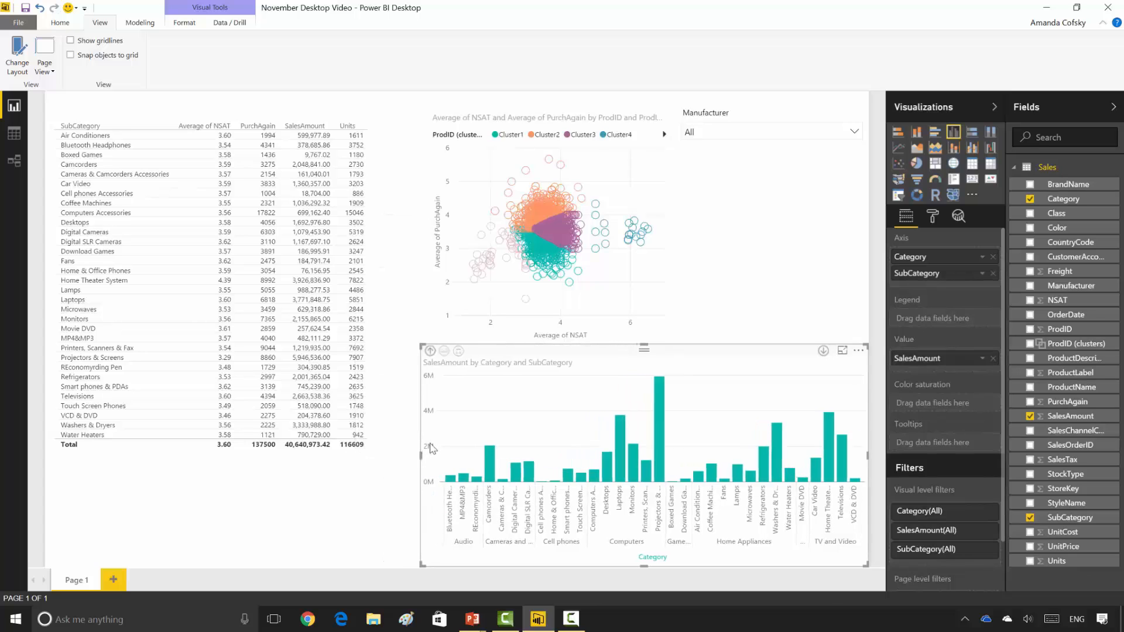
Automatically find clusters for SubCategory in the table, leaving the number of clusters on Auto.
{"action": "left_click", "coordinate": [307, 116]}
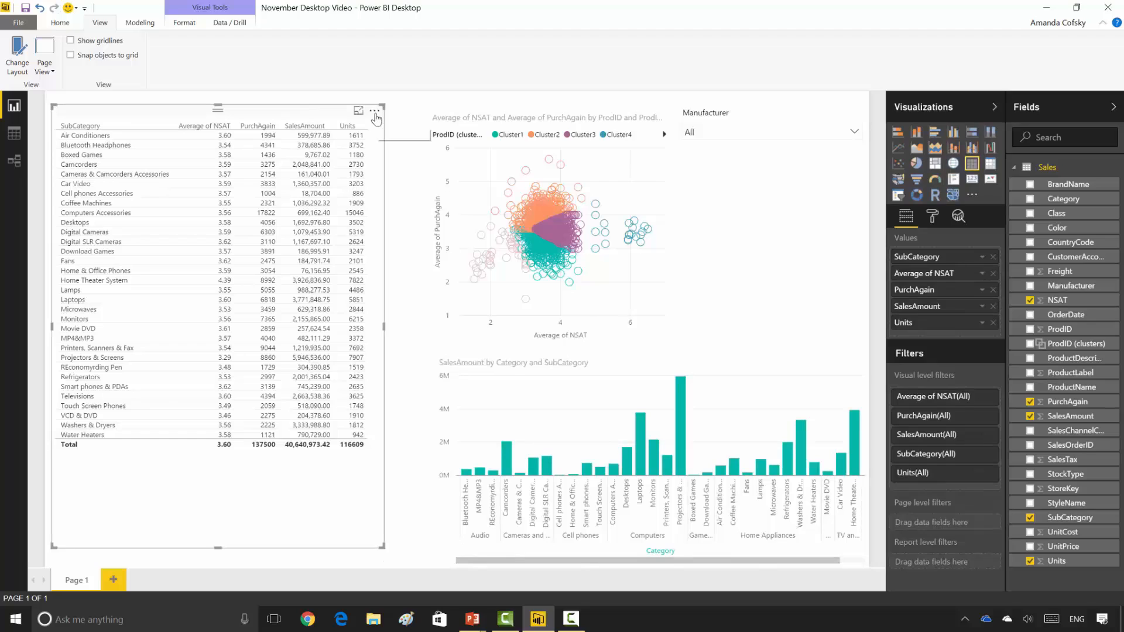
{"action": "left_click", "coordinate": [374, 112]}
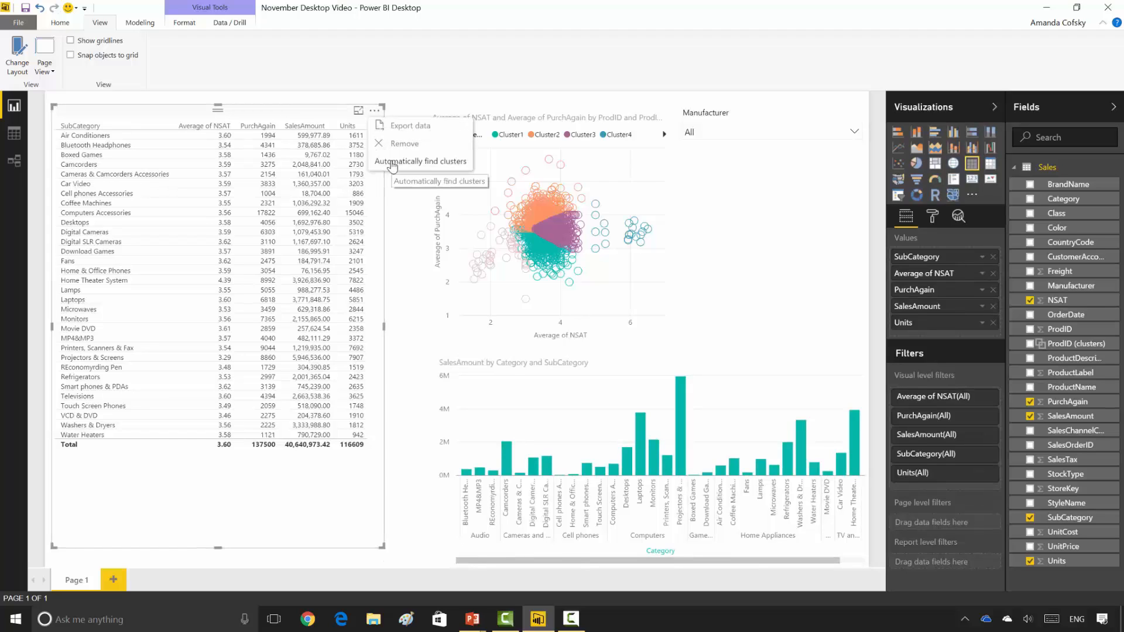
{"action": "left_click", "coordinate": [392, 166]}
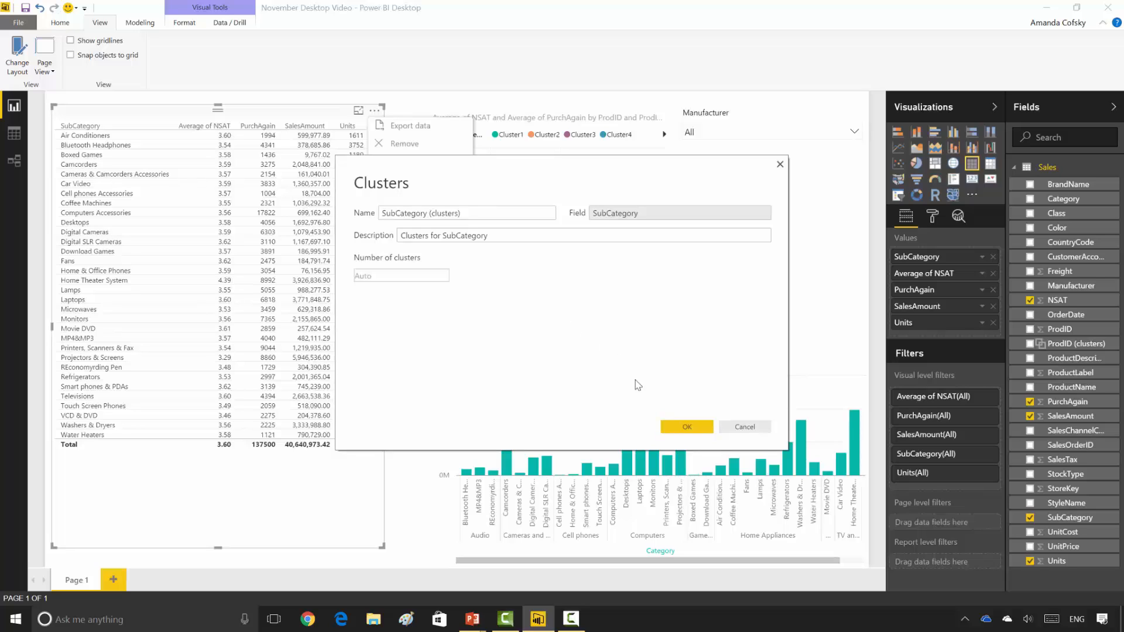
{"action": "left_click", "coordinate": [688, 428]}
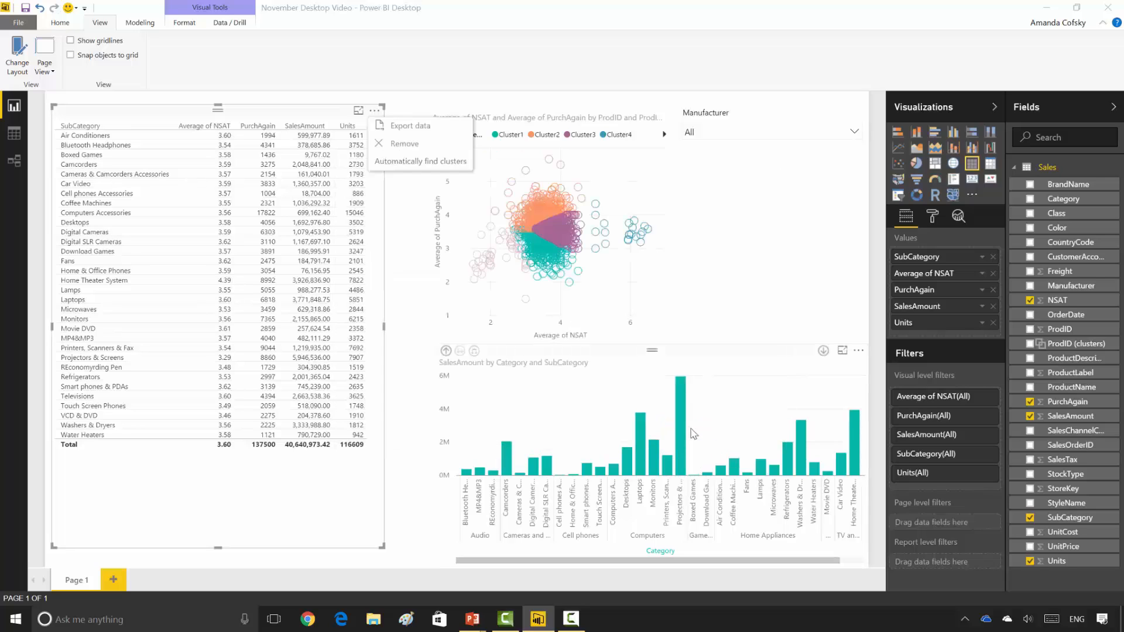
{"action": "left_click", "coordinate": [419, 482]}
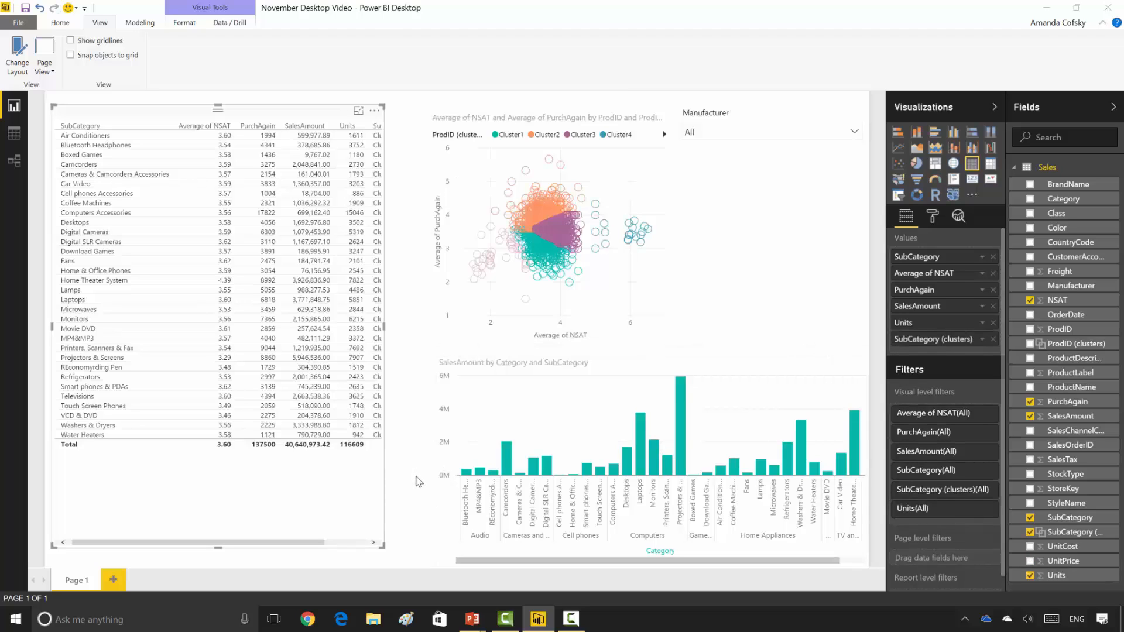
Widen the table to show more of the SubCategory (clusters) column and sort the rows by that column.
{"action": "left_click", "coordinate": [387, 333]}
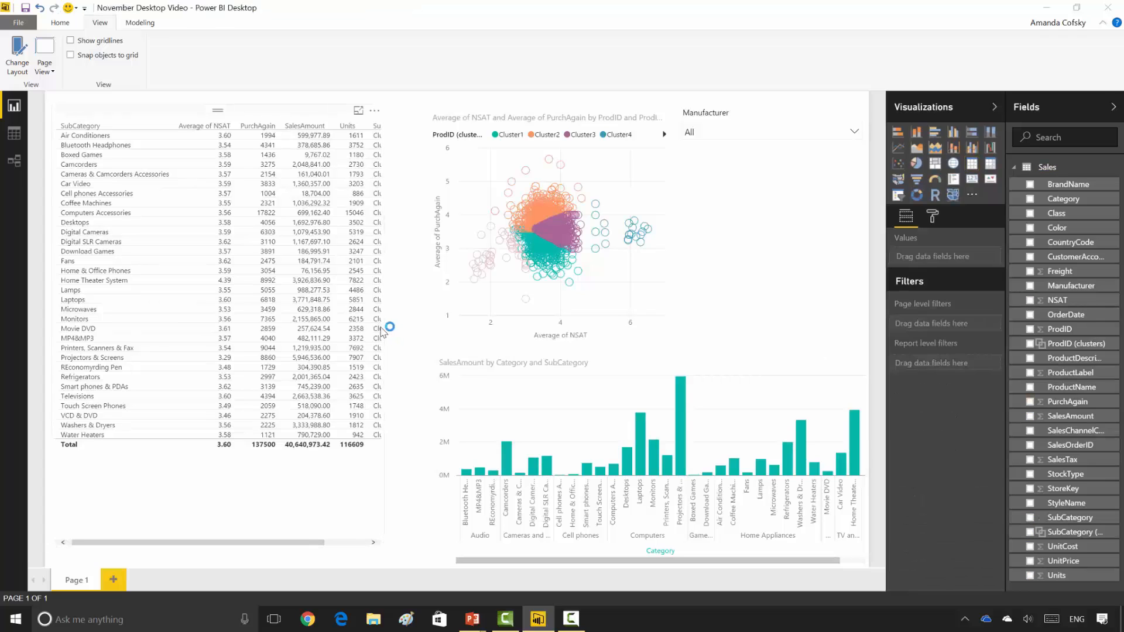
{"action": "left_click_drag", "start_coordinate": [389, 327], "coordinate": [411, 327]}
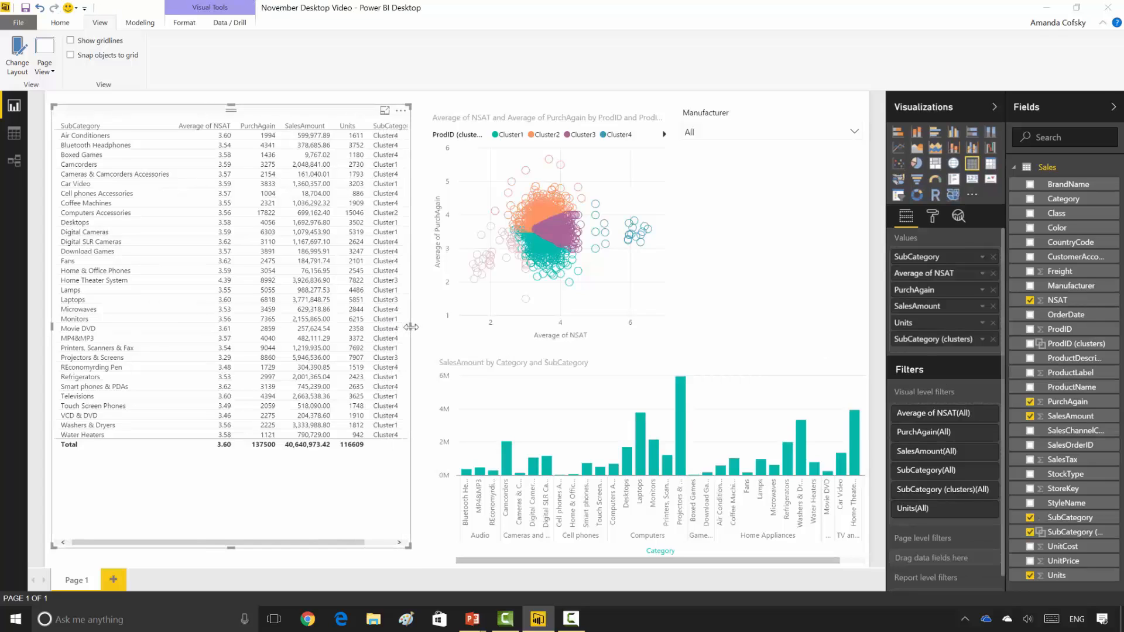
{"action": "left_click", "coordinate": [395, 129]}
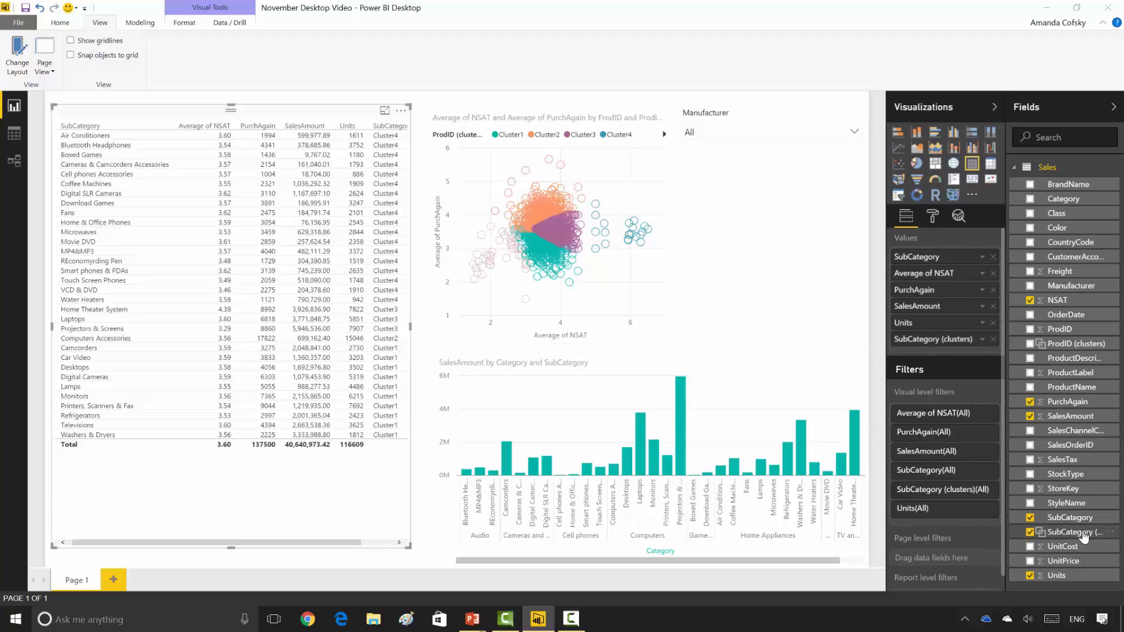
Review the cluster settings of the SubCategory (clusters) field and close them without changes.
{"action": "left_click", "coordinate": [1110, 534]}
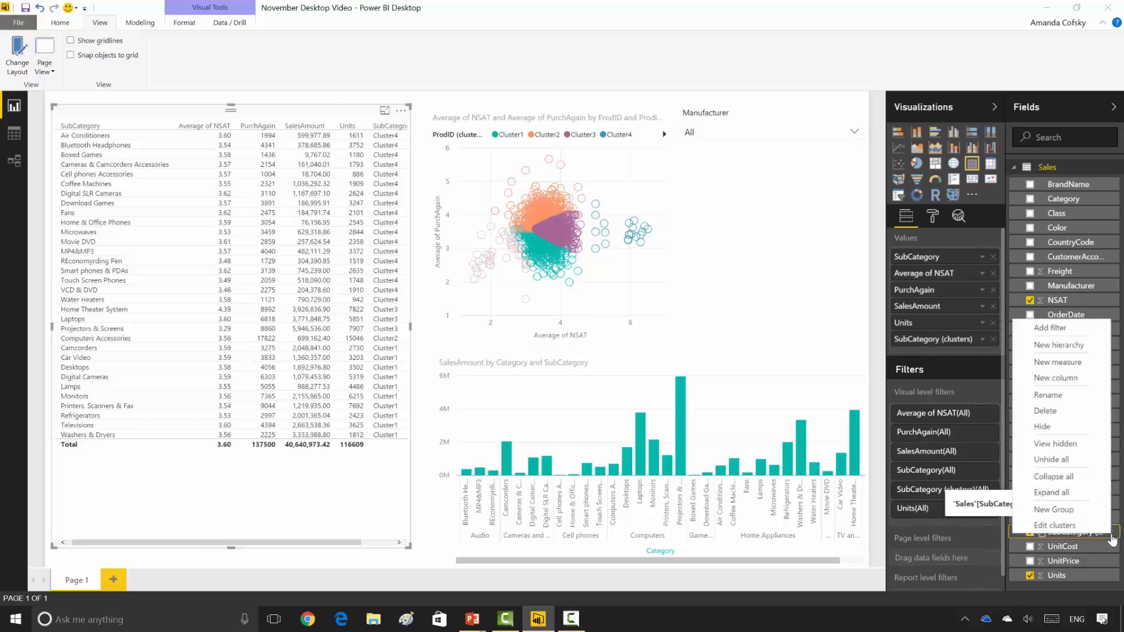
{"action": "left_click", "coordinate": [1074, 525]}
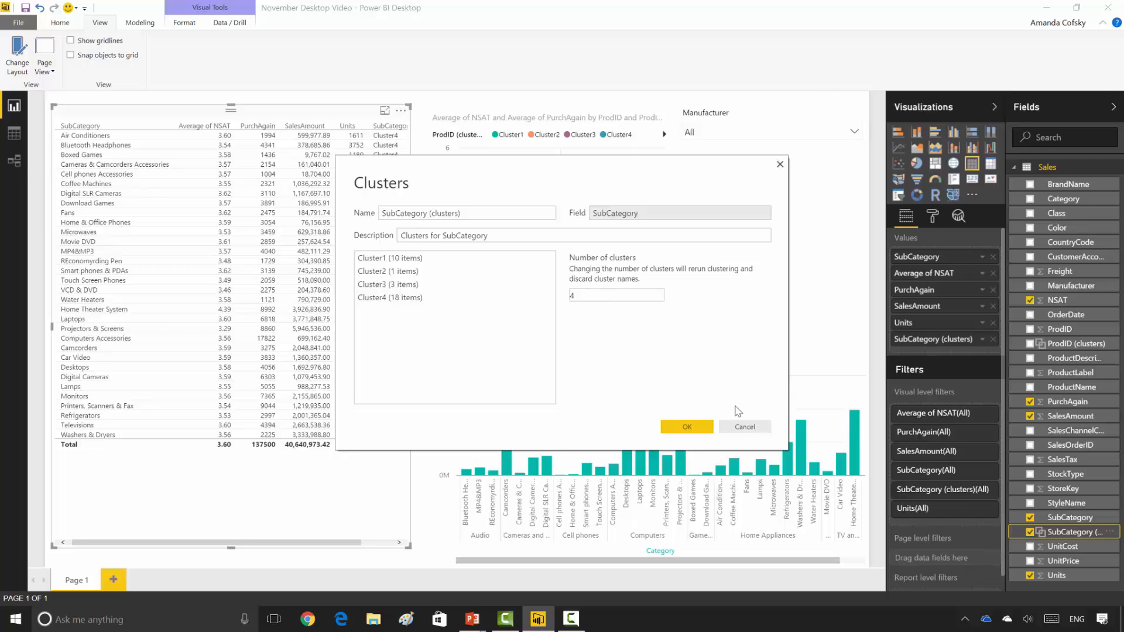
{"action": "left_click", "coordinate": [744, 428]}
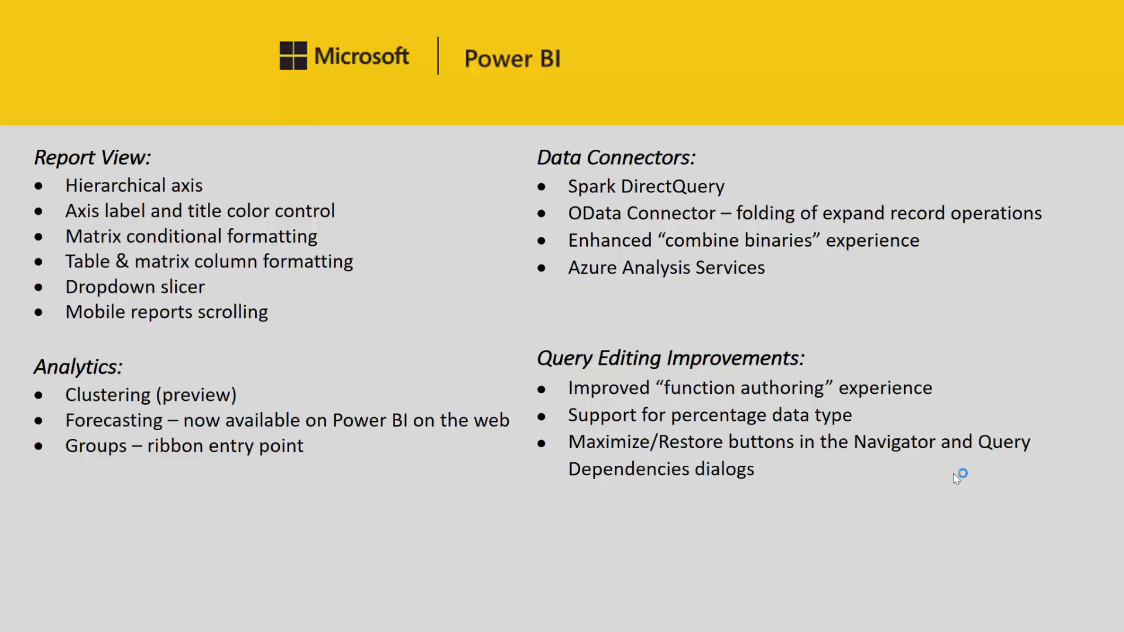
Switch back to the Power BI Desktop report, cross-filter it by Cluster4 of the scatter chart and show the chart's data and drill commands.
{"action": "key", "text": "alt+Tab"}
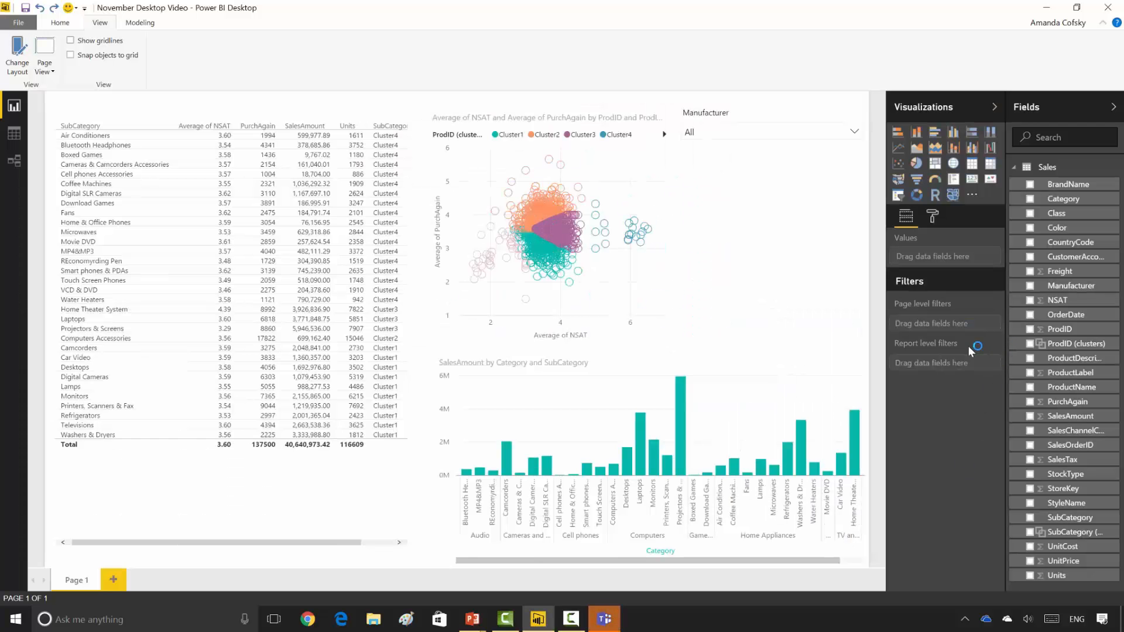
{"action": "left_click", "coordinate": [612, 137]}
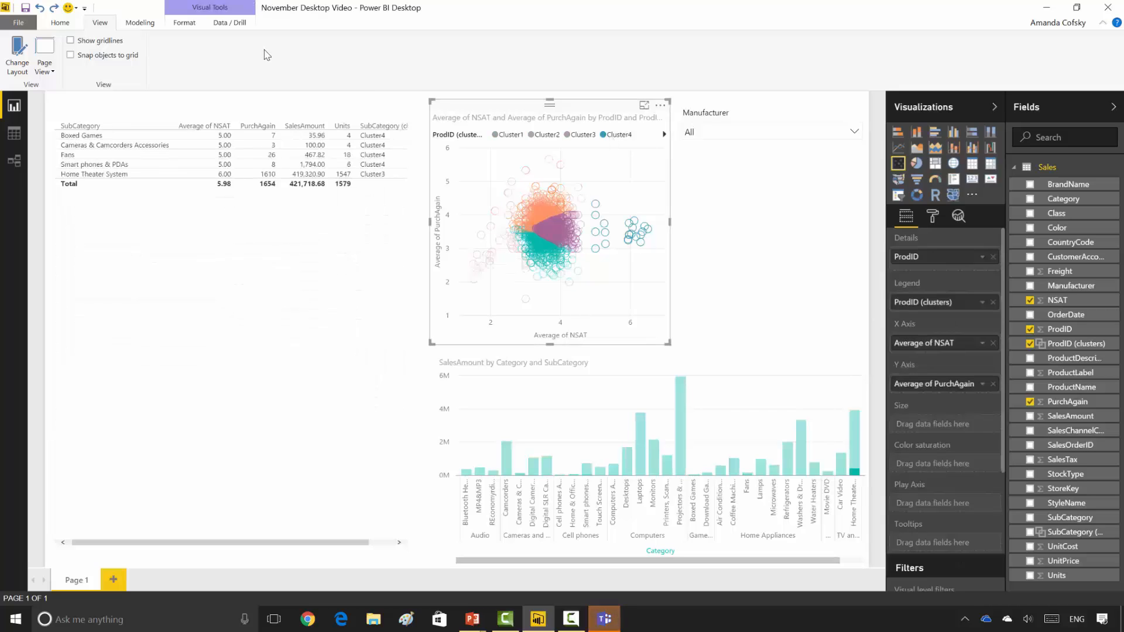
{"action": "left_click", "coordinate": [233, 23]}
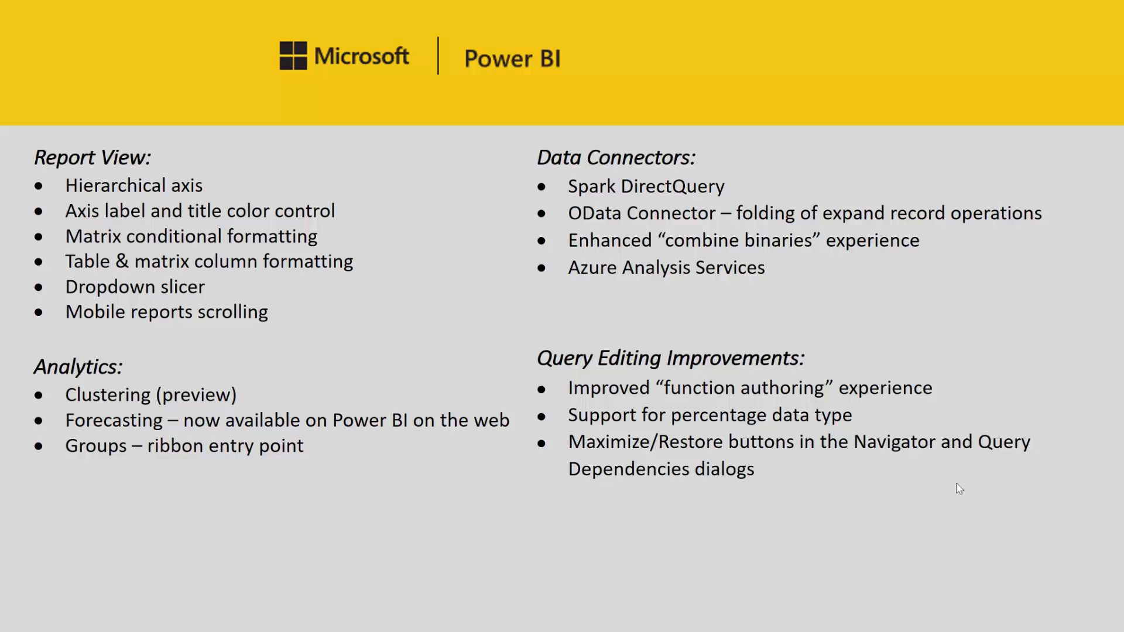
Switch from the slides to the untitled Power BI Desktop window showing the start page.
{"action": "key", "text": "alt+Tab"}
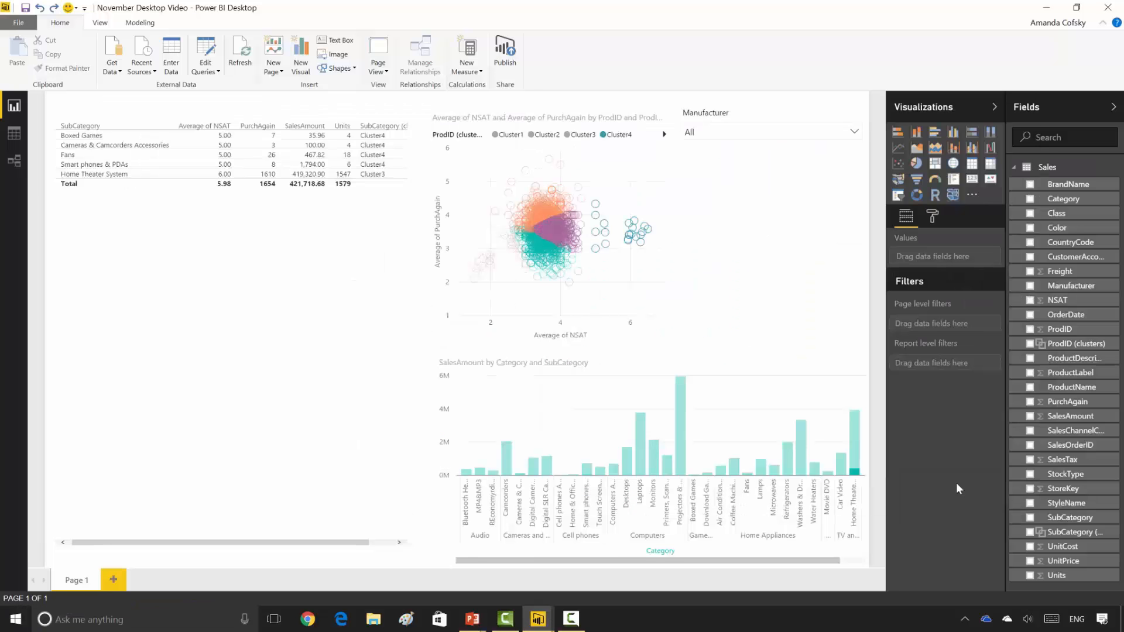
{"action": "mouse_move", "coordinate": [539, 625]}
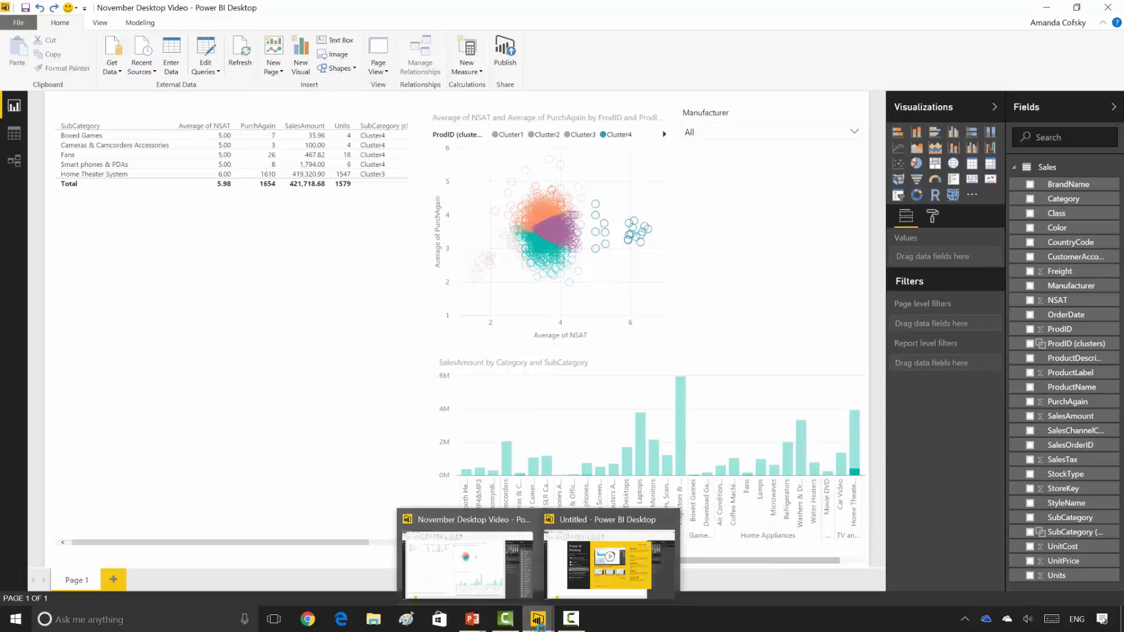
{"action": "left_click", "coordinate": [607, 556]}
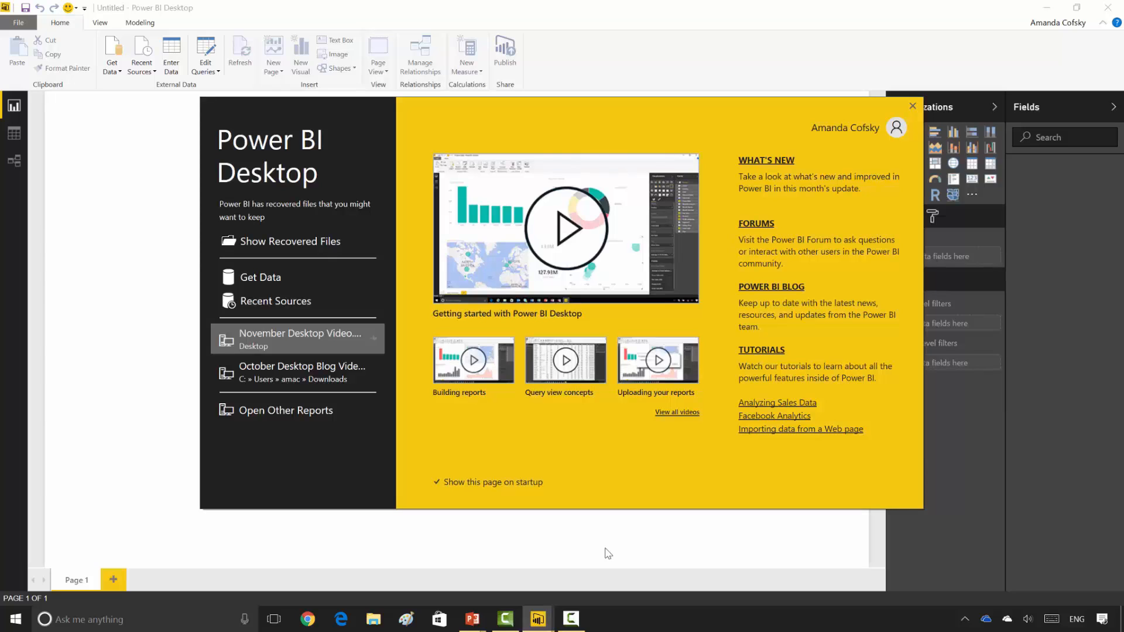
Browse the Azure data sources available for import, and open the connection settings of the Spark (Beta) connector in the Other category.
{"action": "left_click", "coordinate": [262, 279]}
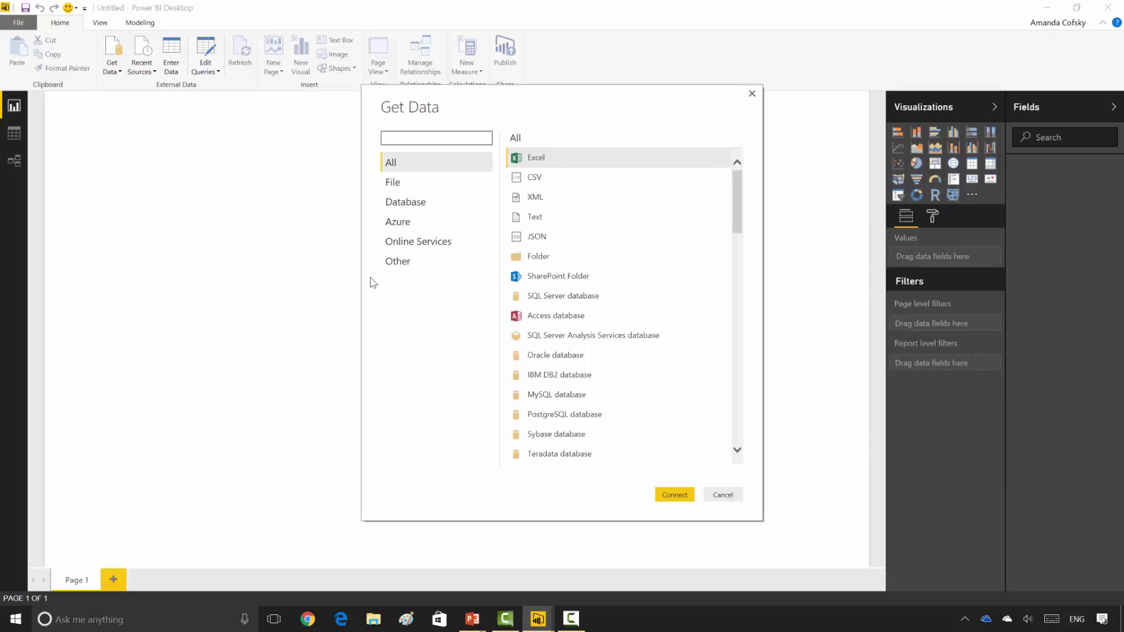
{"action": "left_click", "coordinate": [411, 223]}
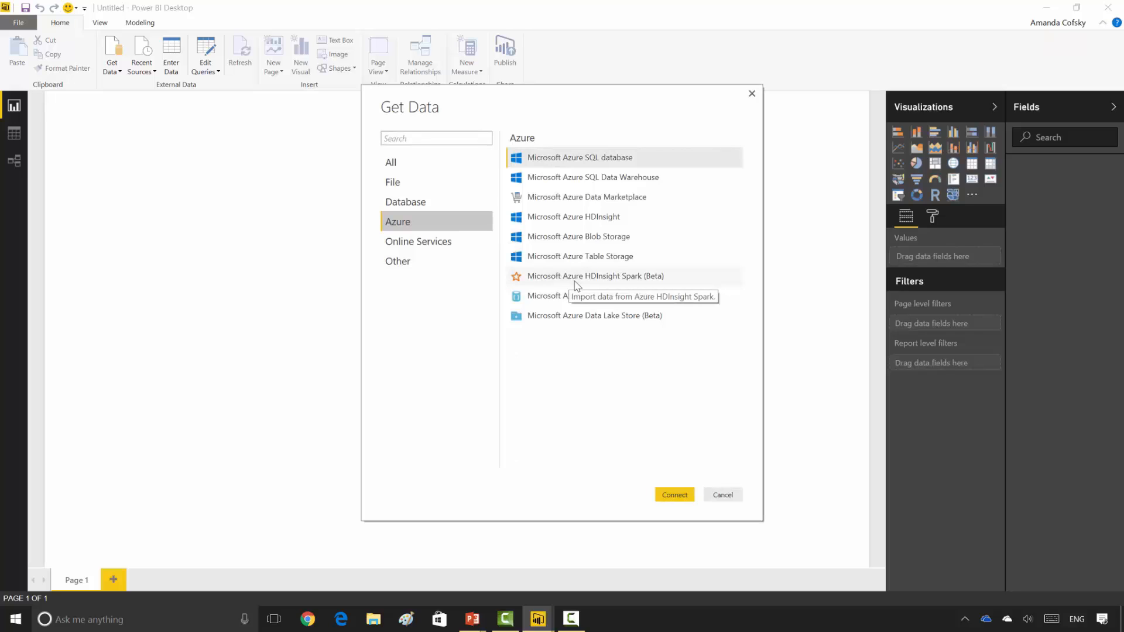
{"action": "left_click", "coordinate": [438, 262]}
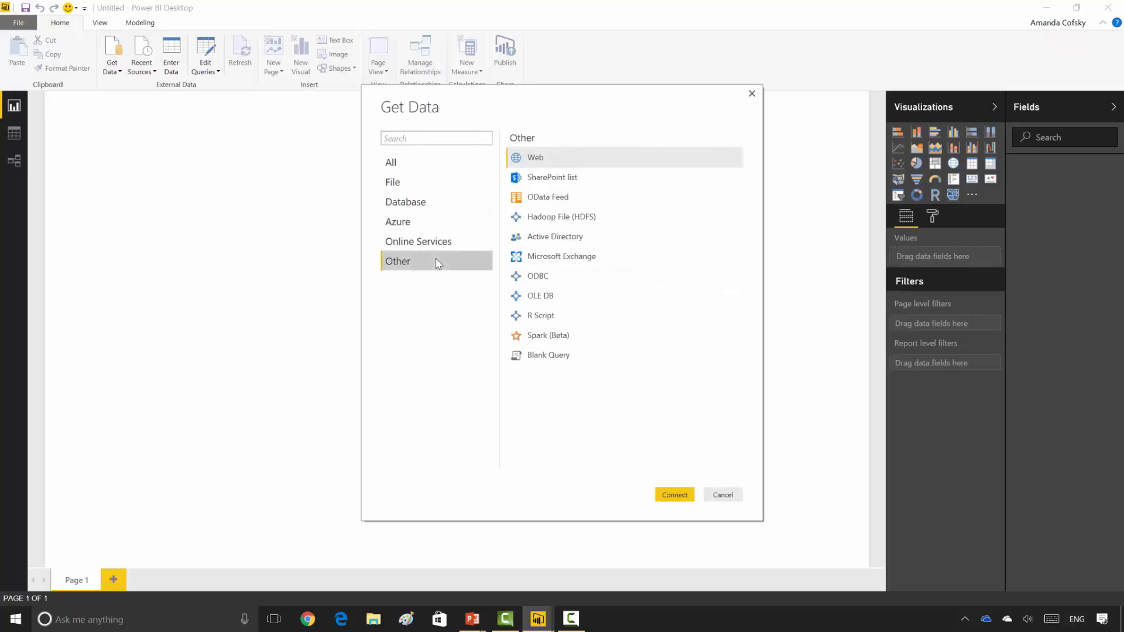
{"action": "left_click", "coordinate": [547, 337]}
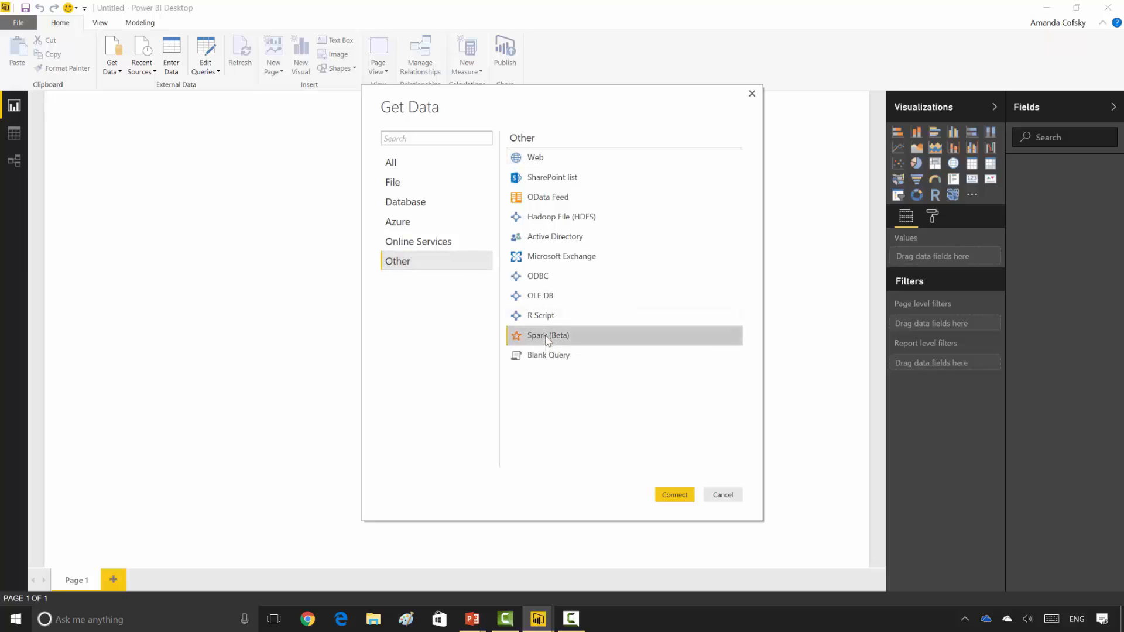
{"action": "left_click", "coordinate": [674, 496]}
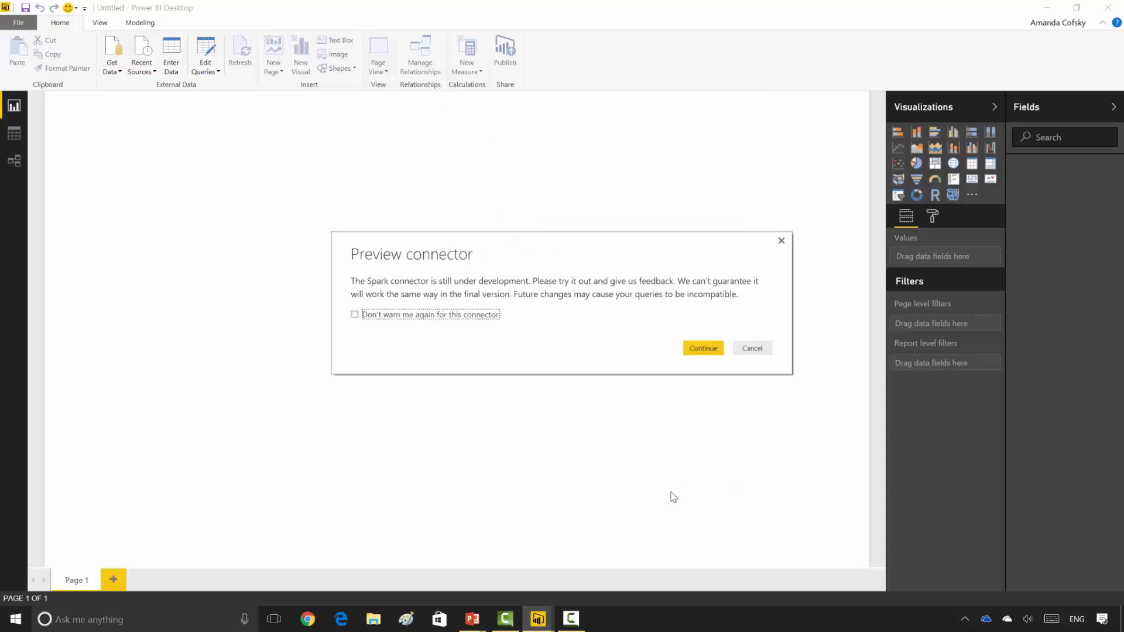
{"action": "left_click", "coordinate": [697, 357]}
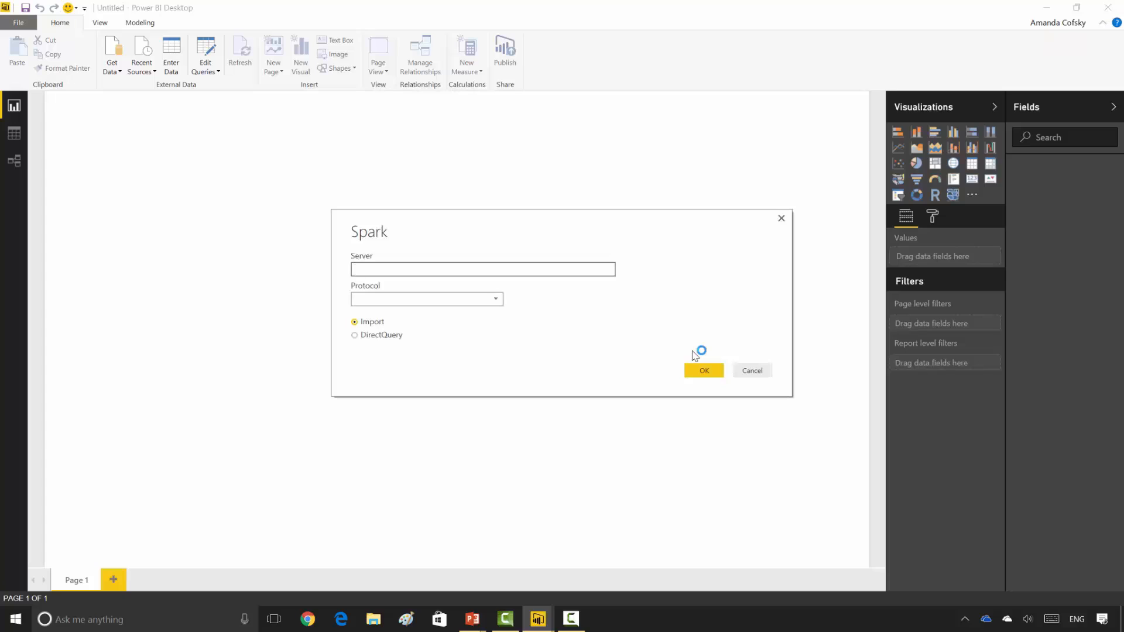
Select DirectQuery as the Spark connection mode, cancel the connection without connecting and switch back to the PowerPoint slides.
{"action": "left_click", "coordinate": [373, 337]}
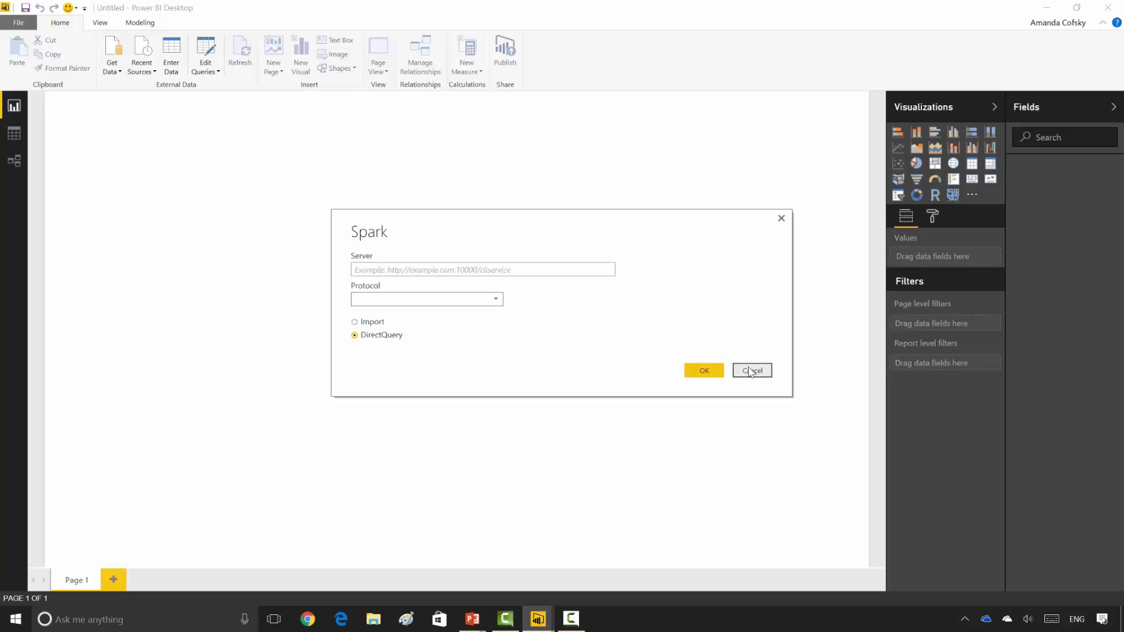
{"action": "left_click", "coordinate": [751, 371]}
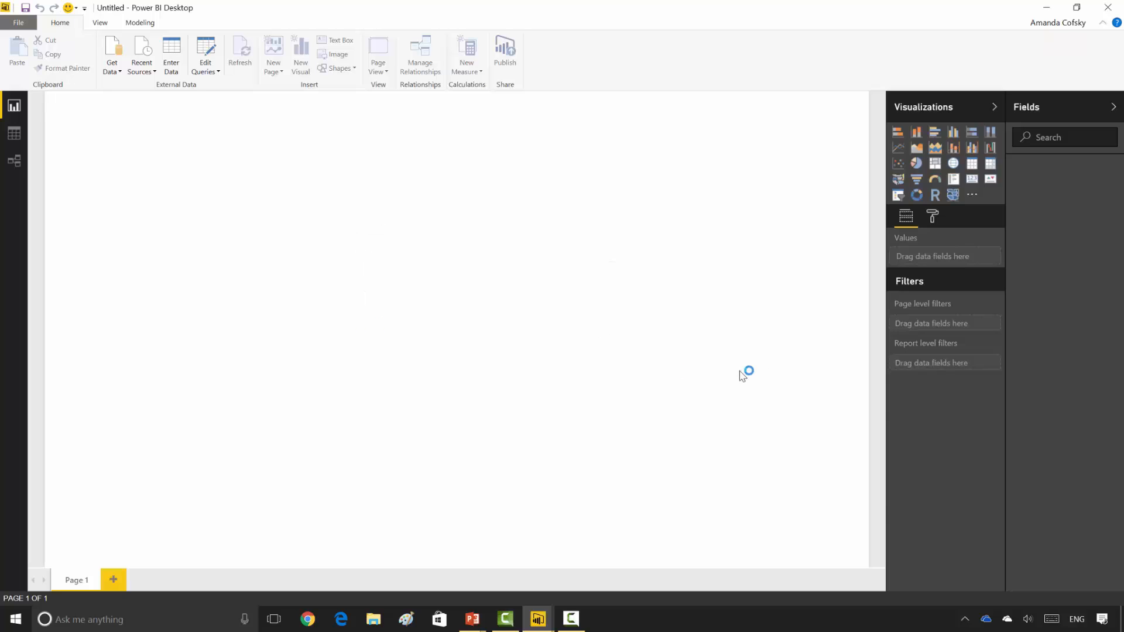
{"action": "key", "text": "alt+Tab"}
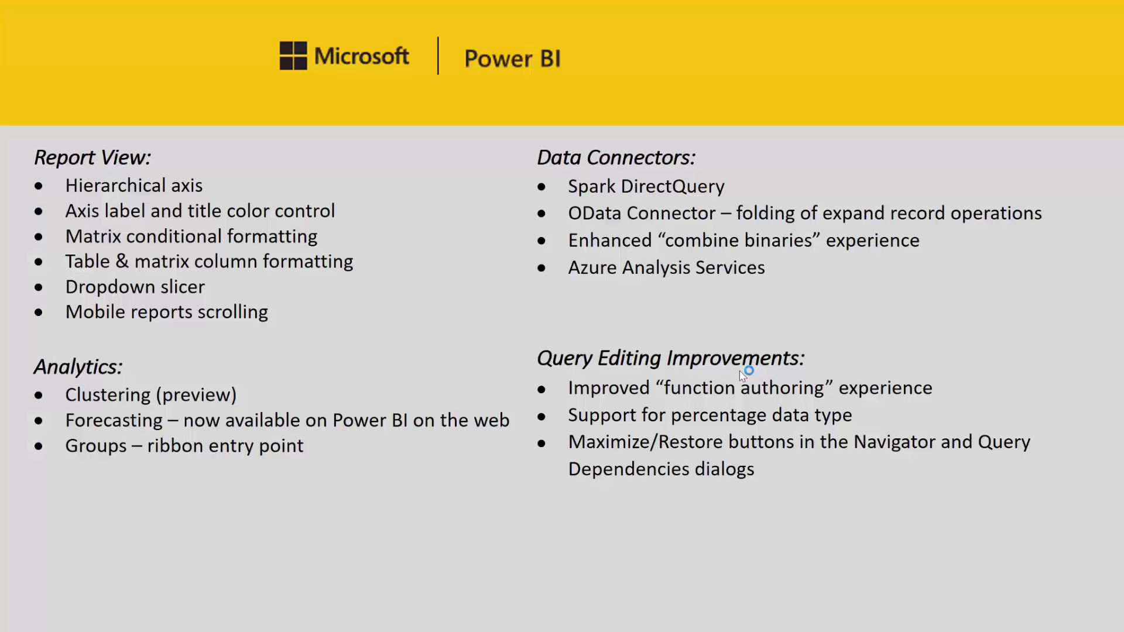